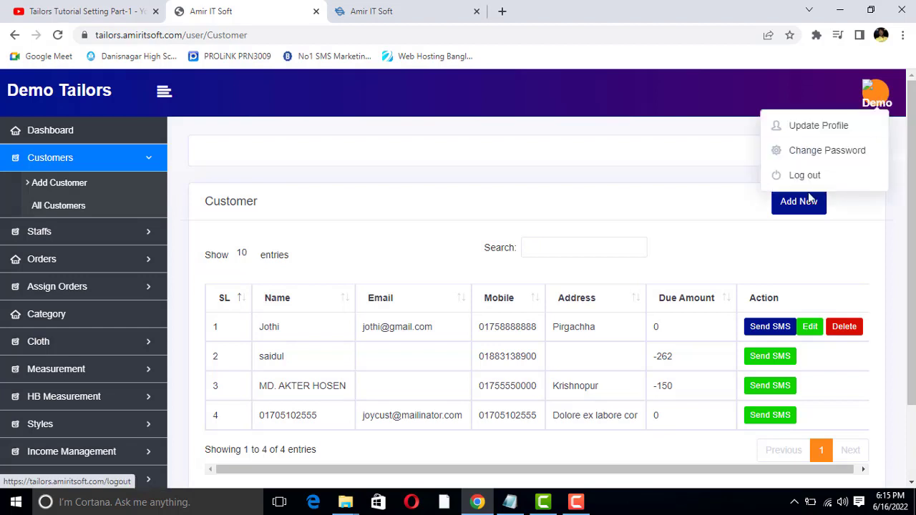
# Log out of the admin account, then sign in again using the saved demo credentials
pyautogui.click(800, 182)
pyautogui.click(405, 12)
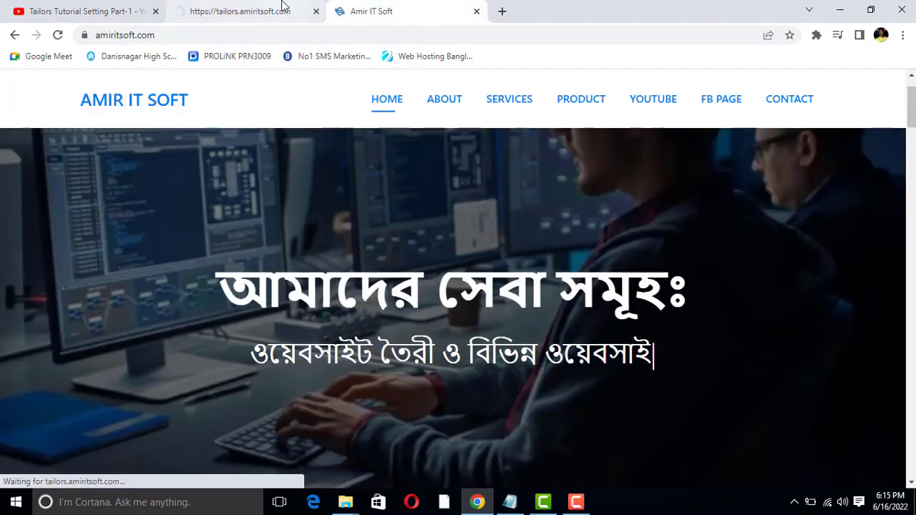
pyautogui.click(282, 10)
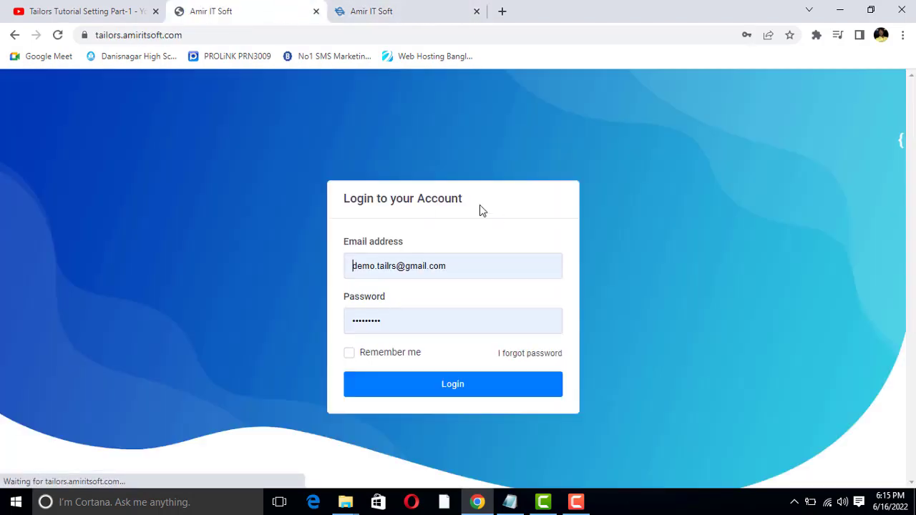
pyautogui.click(439, 390)
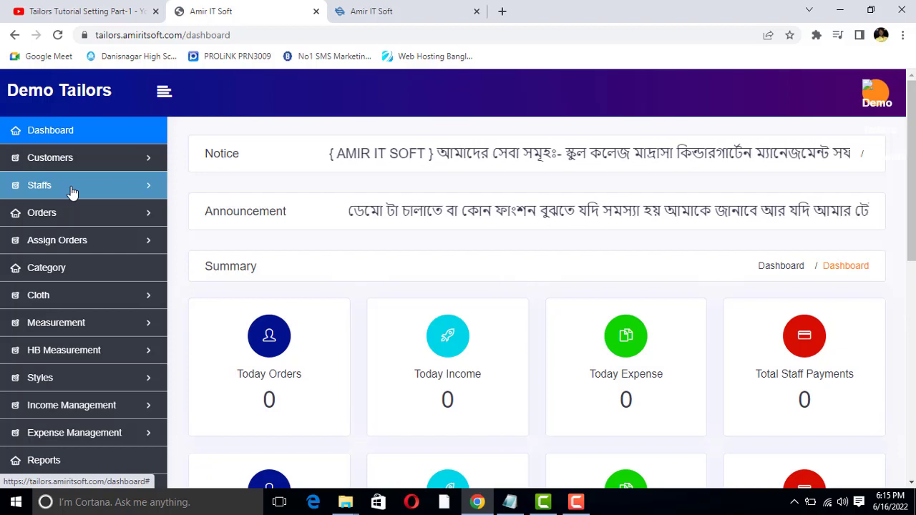
# Open Add Staff under the Staffs sidebar section and focus the Full Name field
pyautogui.click(76, 192)
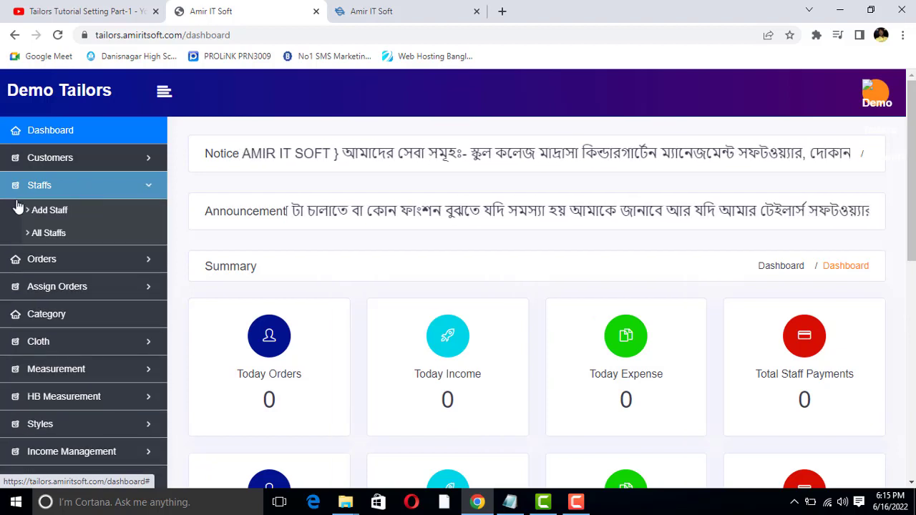
pyautogui.click(51, 215)
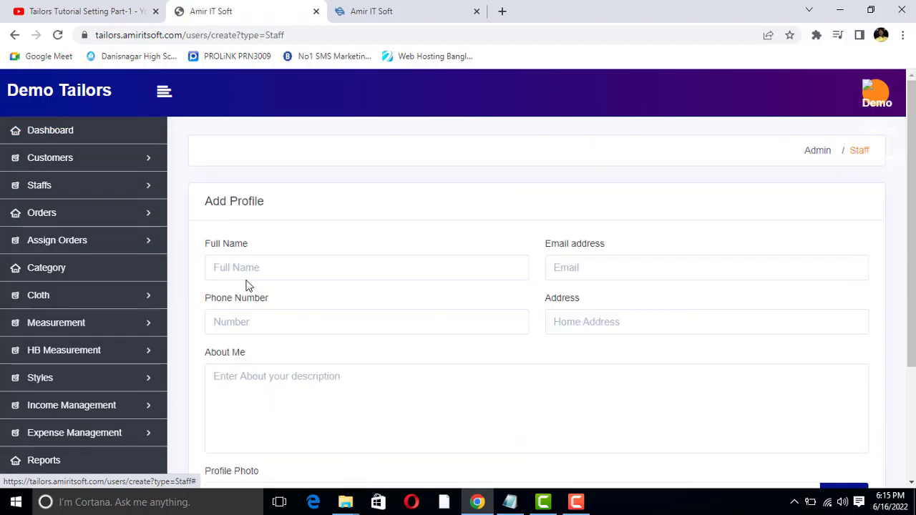
pyautogui.click(243, 267)
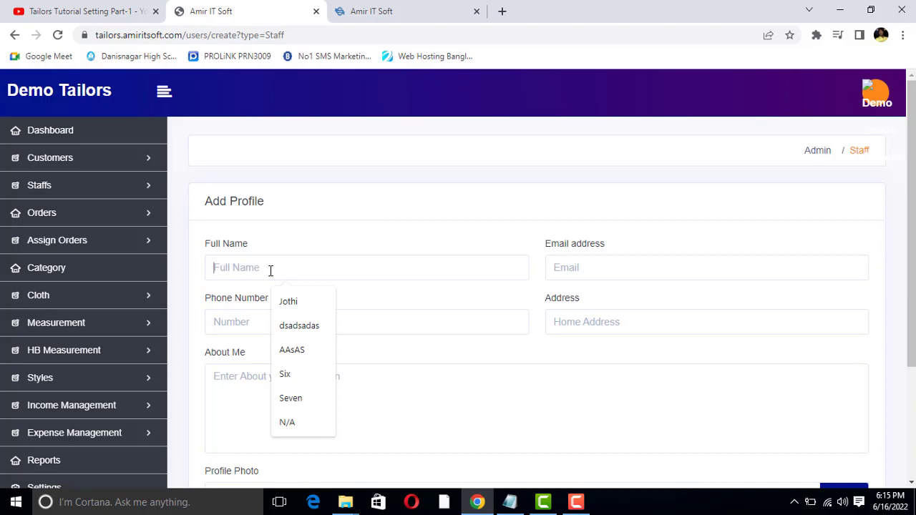
# Enter the staff member's full name and fill the e-mail from a saved suggestion
pyautogui.write('Jolil')
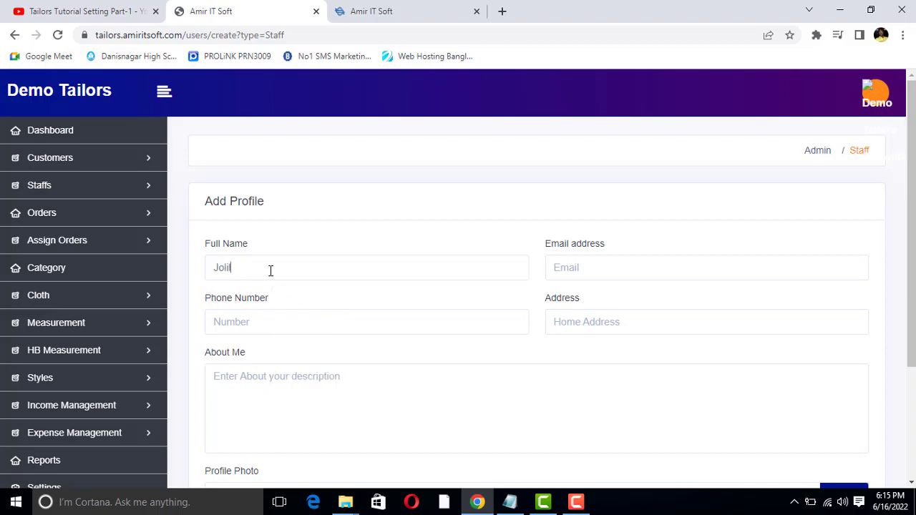
pyautogui.click(629, 276)
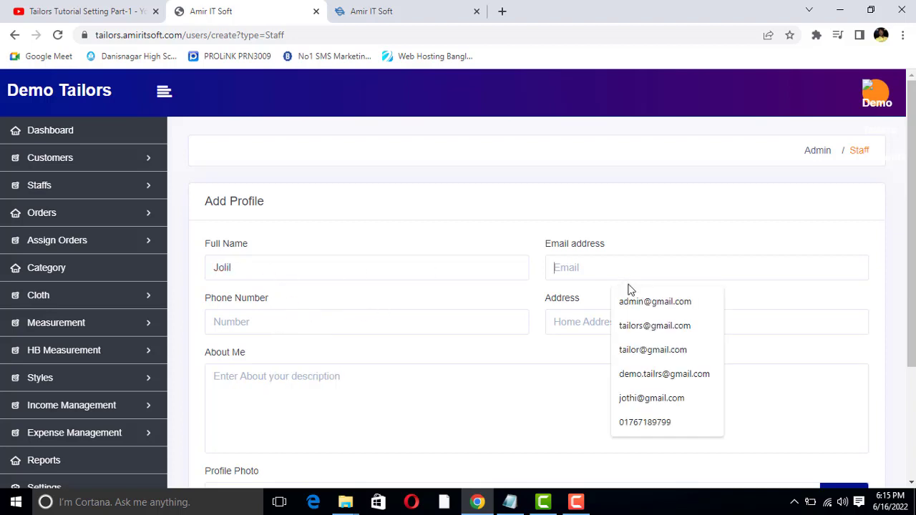
pyautogui.click(640, 302)
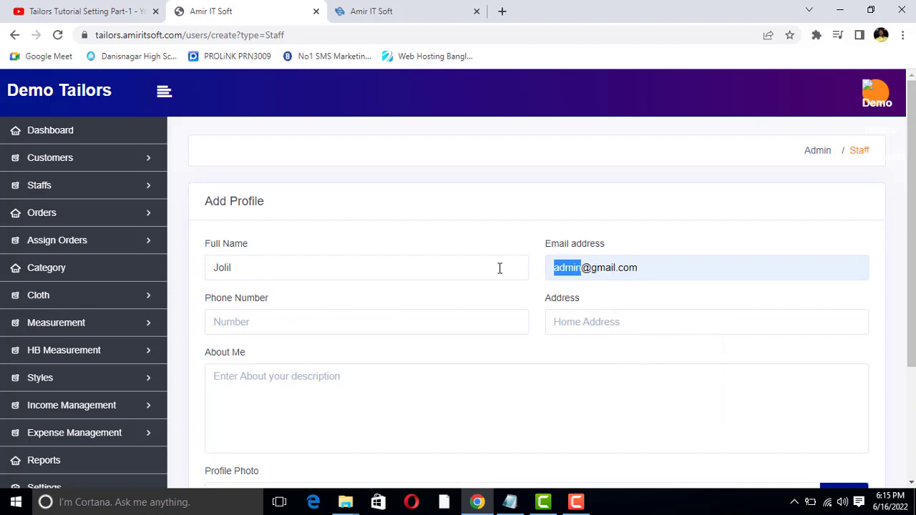
pyautogui.write('jolil')
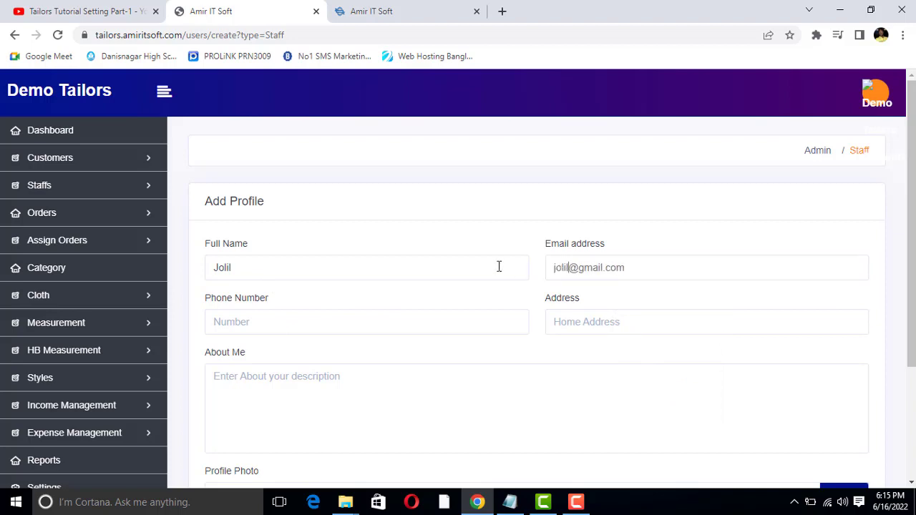
# Select and review the entered e-mail address, then move on to the phone number field
pyautogui.tripleClick(578, 268)
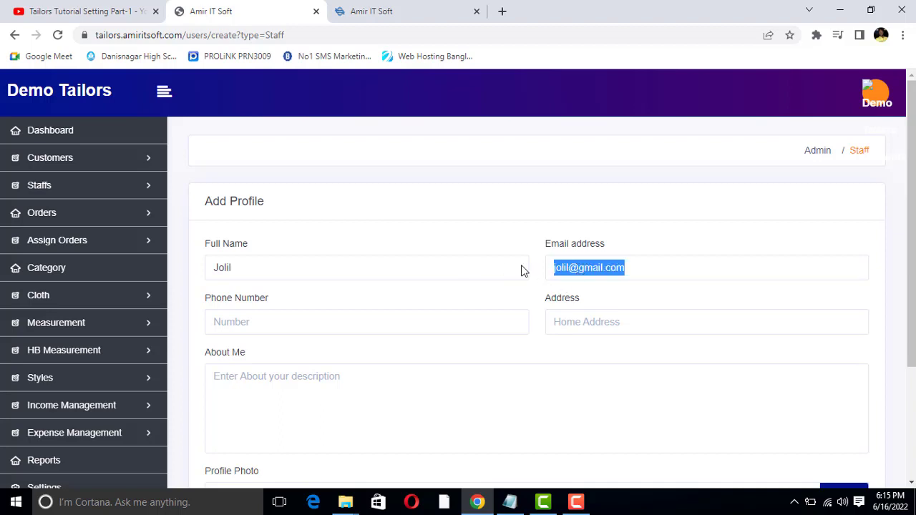
pyautogui.click(605, 268)
pyautogui.tripleClick(592, 271)
pyautogui.click(578, 268)
pyautogui.tripleClick(578, 268)
pyautogui.click(578, 268)
pyautogui.doubleClick(578, 269)
pyautogui.click(582, 266)
pyautogui.doubleClick(588, 269)
pyautogui.click(588, 268)
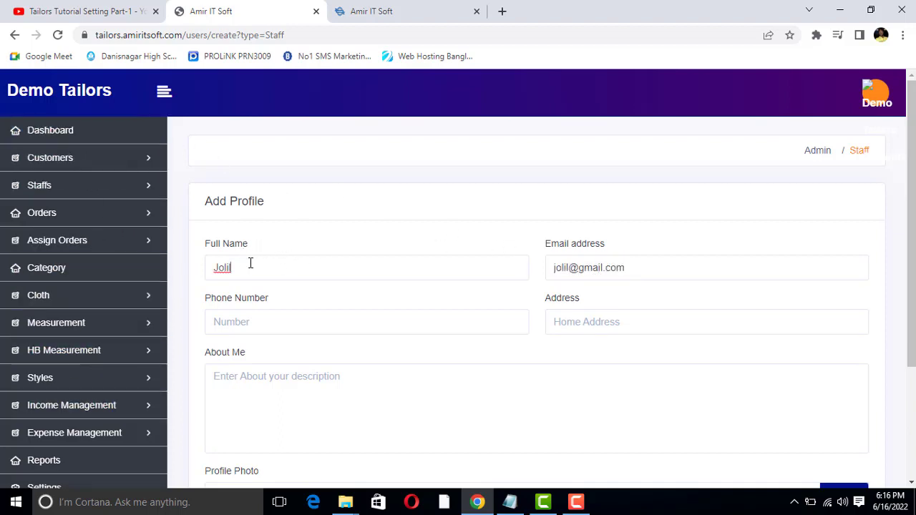
pyautogui.doubleClick(599, 270)
pyautogui.click(594, 269)
pyautogui.tripleClick(597, 268)
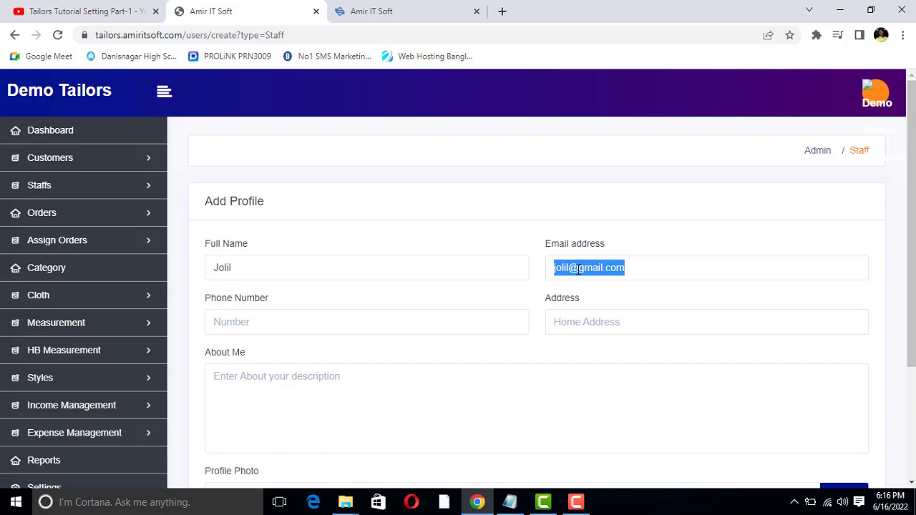
pyautogui.doubleClick(589, 268)
pyautogui.tripleClick(594, 269)
pyautogui.click(600, 268)
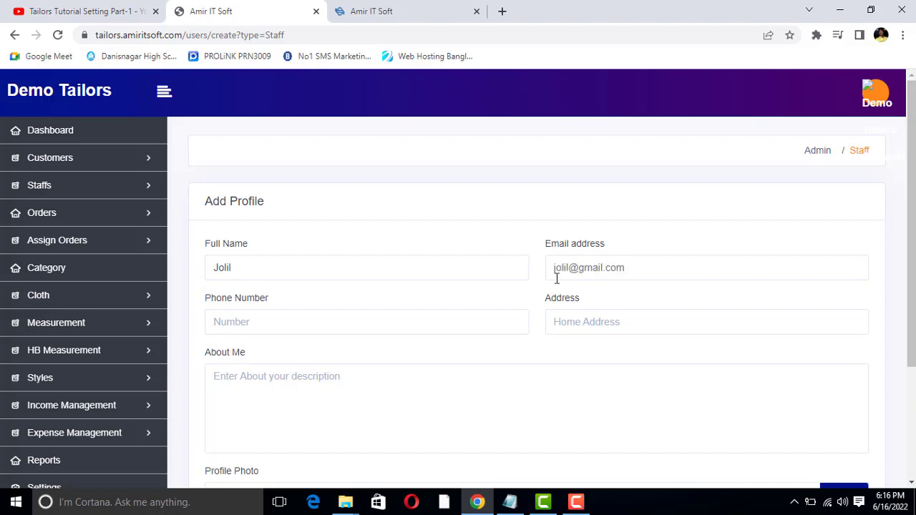
pyautogui.click(290, 322)
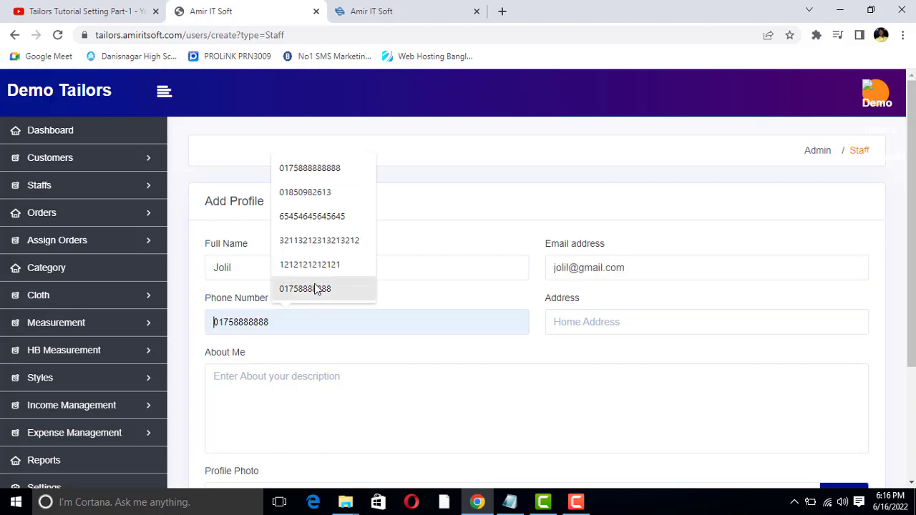
# Replace the autofilled phone number with the staff member's phone number
pyautogui.click(320, 193)
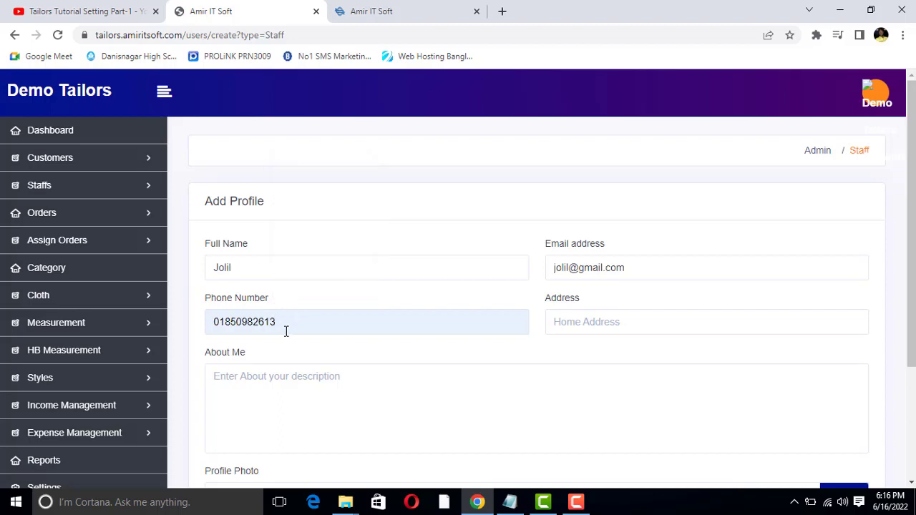
pyautogui.hotkey('ctrl', 'a')
pyautogui.write('00')
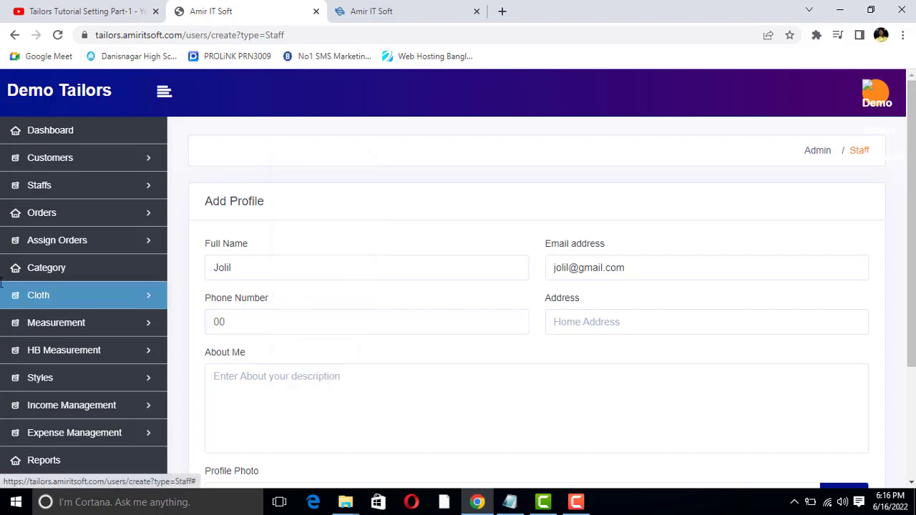
pyautogui.press('BackSpace')
pyautogui.press('BackSpace')
pyautogui.write('135')
pyautogui.press('BackSpace')
pyautogui.press('BackSpace')
pyautogui.press('BackSpace')
pyautogui.write('0')
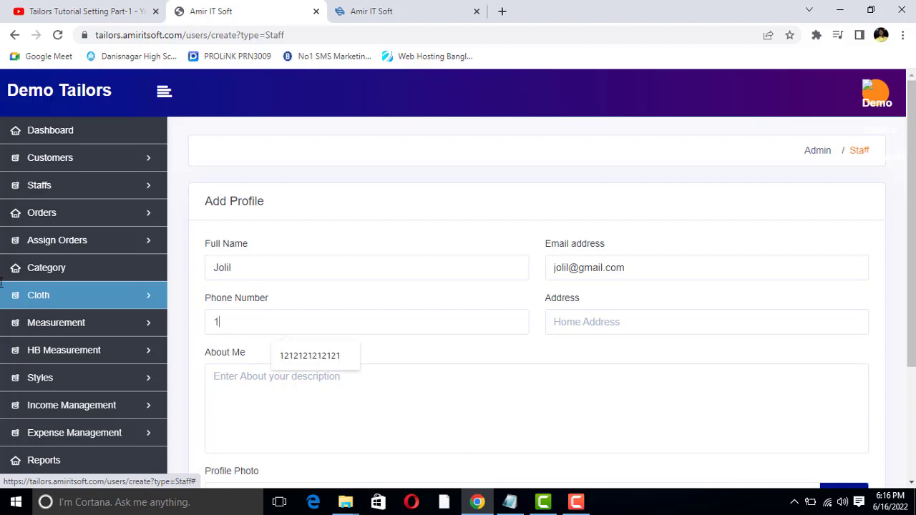
pyautogui.press('BackSpace')
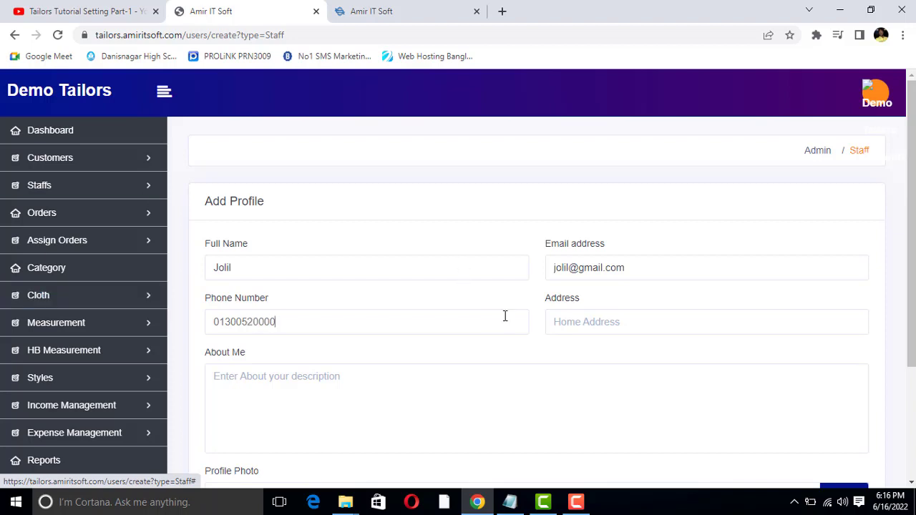
# Fill the address from a saved suggestion and write 'jghj' in About Me
pyautogui.click(610, 323)
pyautogui.click(616, 352)
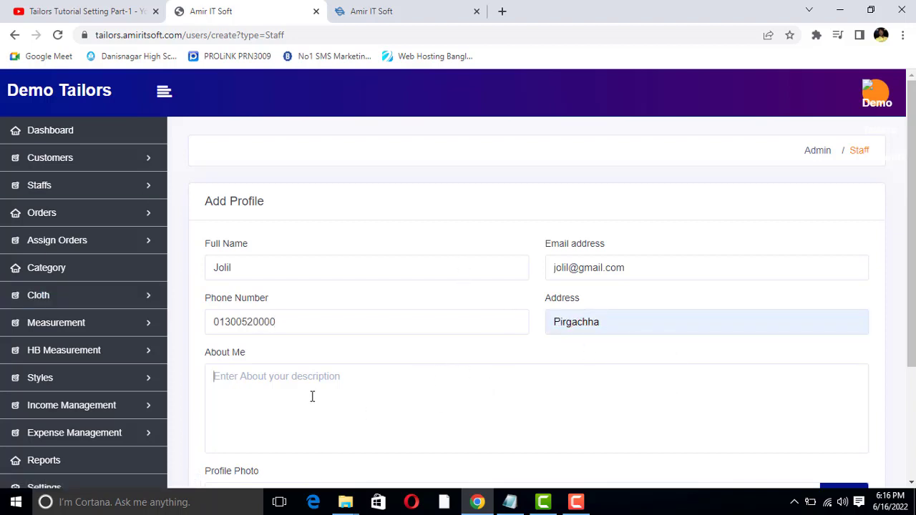
pyautogui.click(267, 386)
pyautogui.write('jghjjffghffh')
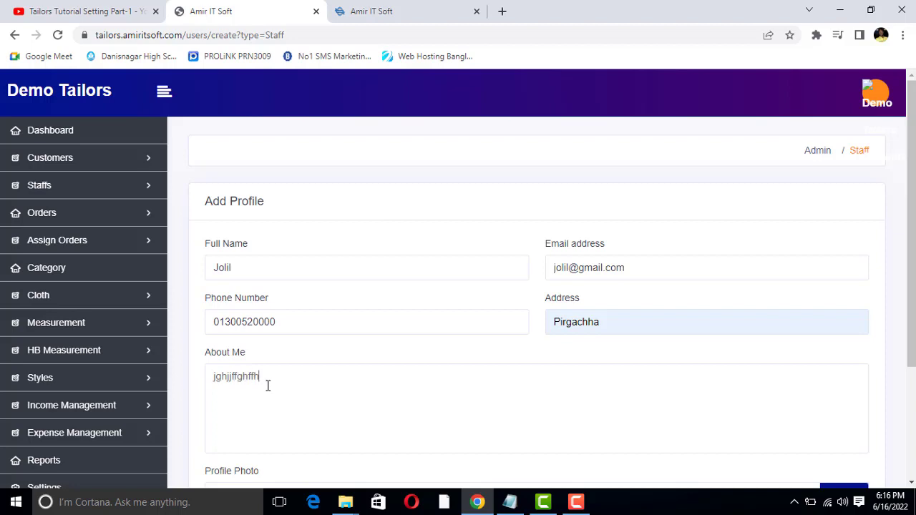
# Submit the new staff profile with the Add Staff button
pyautogui.scroll(-3, 286, 394)
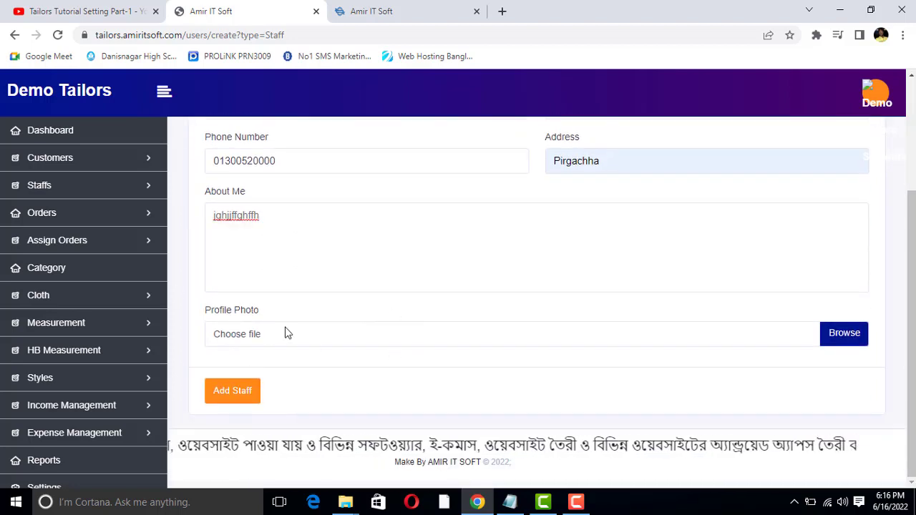
pyautogui.scroll(3, 301, 315)
pyautogui.scroll(-3, 312, 294)
pyautogui.click(235, 398)
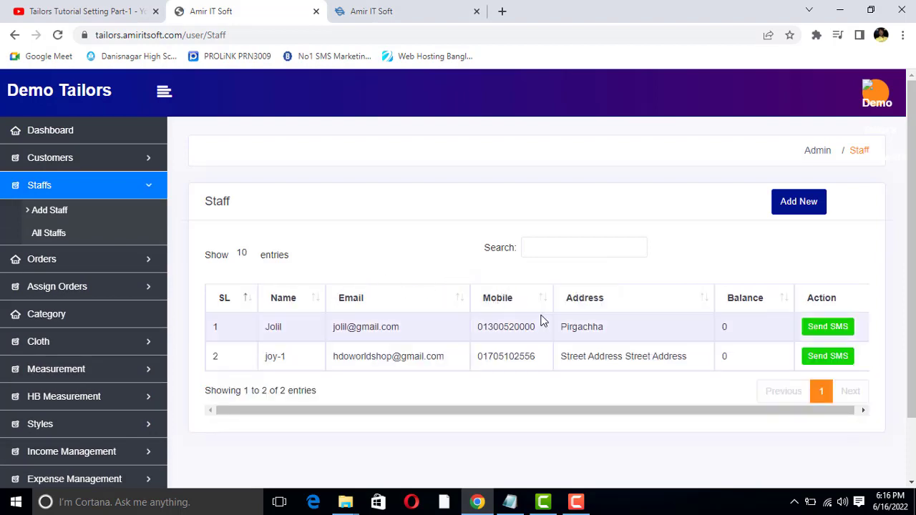
pyautogui.scroll(-2, 401, 311)
pyautogui.tripleClick(354, 260)
pyautogui.click(364, 260)
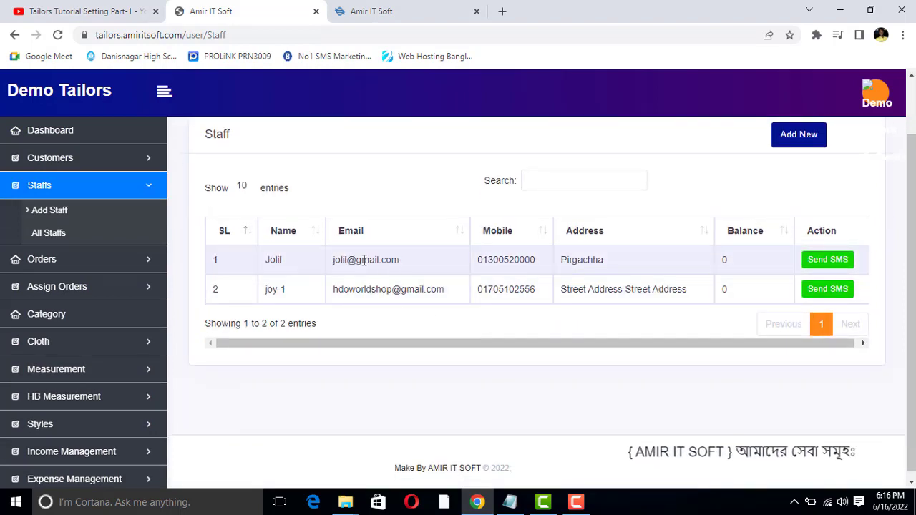
pyautogui.click(365, 260)
pyautogui.tripleClick(372, 260)
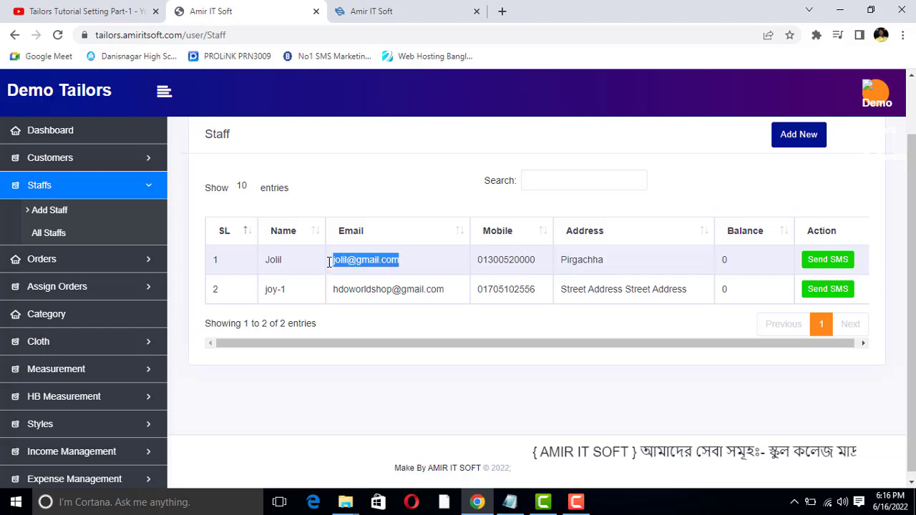
pyautogui.click(281, 262)
pyautogui.tripleClick(393, 262)
pyautogui.click(516, 260)
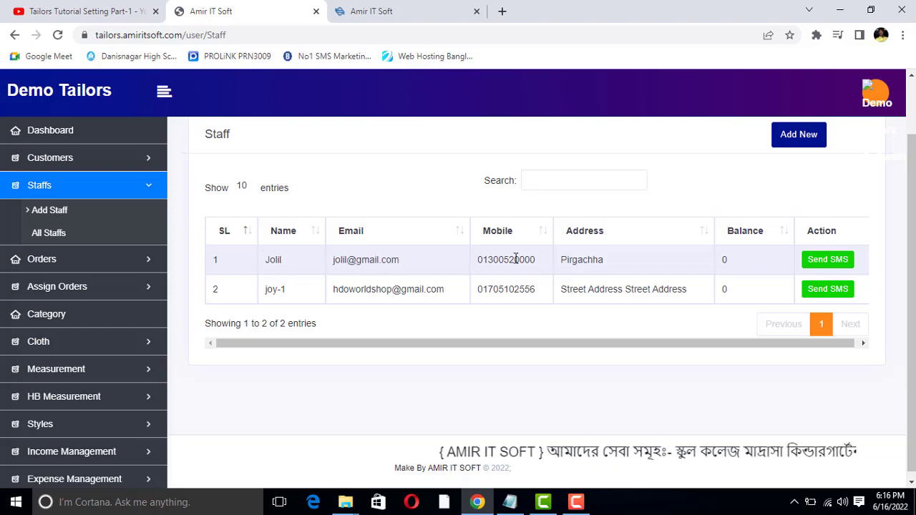
pyautogui.doubleClick(541, 261)
pyautogui.doubleClick(587, 261)
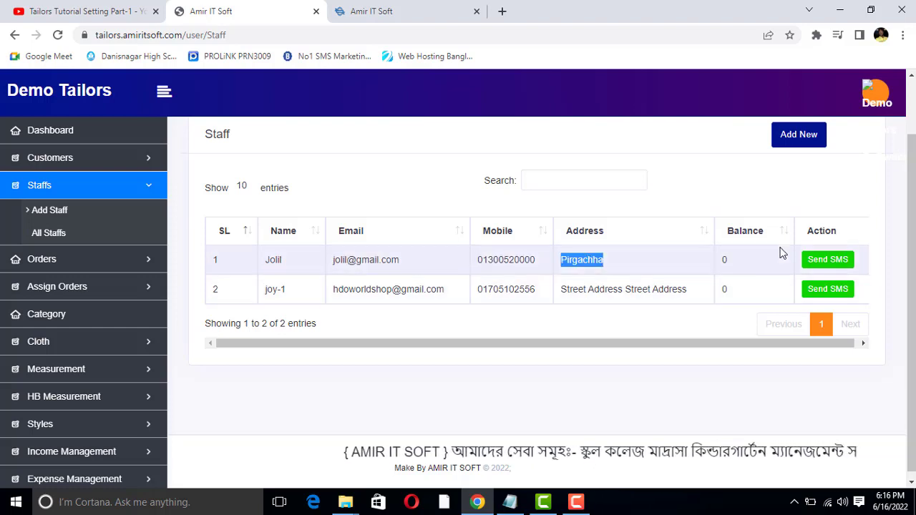
# Replace the prefilled SMS text with 'fgfhfgfhgfgf' and send it to the first staff member
pyautogui.click(825, 263)
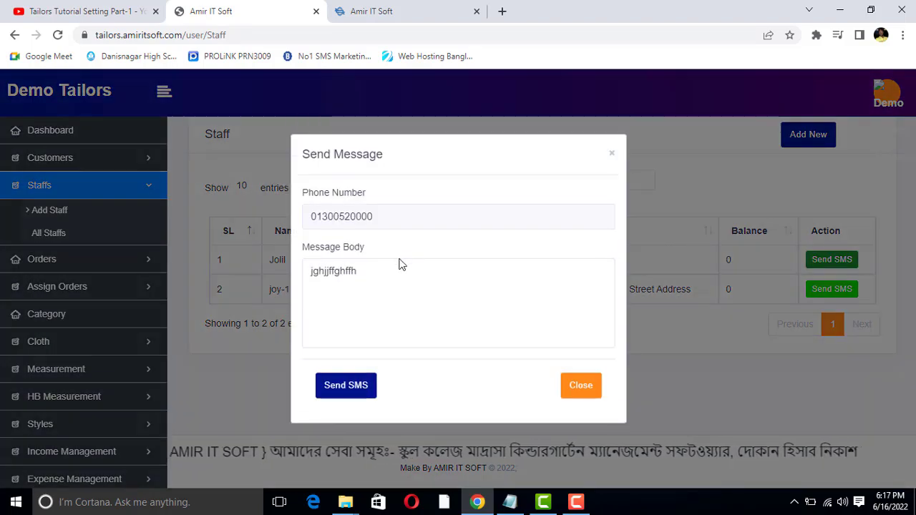
pyautogui.doubleClick(368, 262)
pyautogui.click(373, 268)
pyautogui.moveTo(372, 268); pyautogui.dragTo(258, 267)
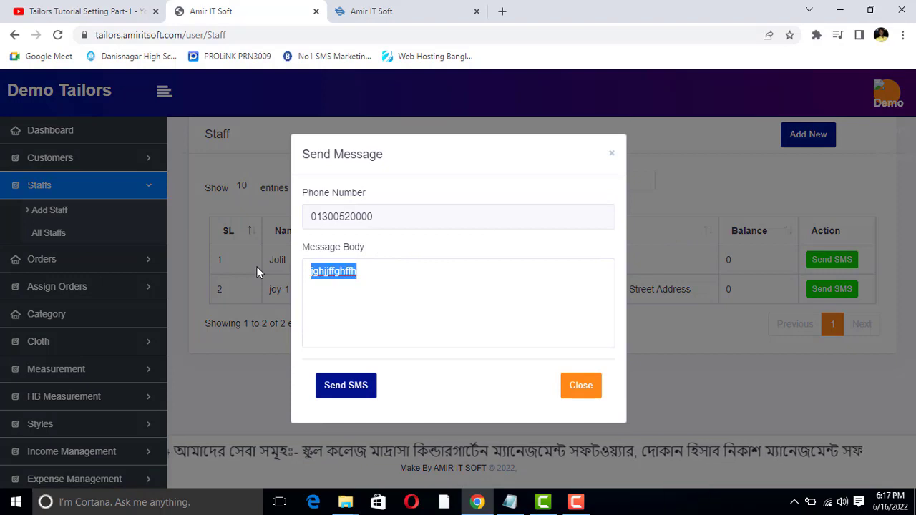
pyautogui.press('BackSpace')
pyautogui.write('fgfhfgfhgfgf')
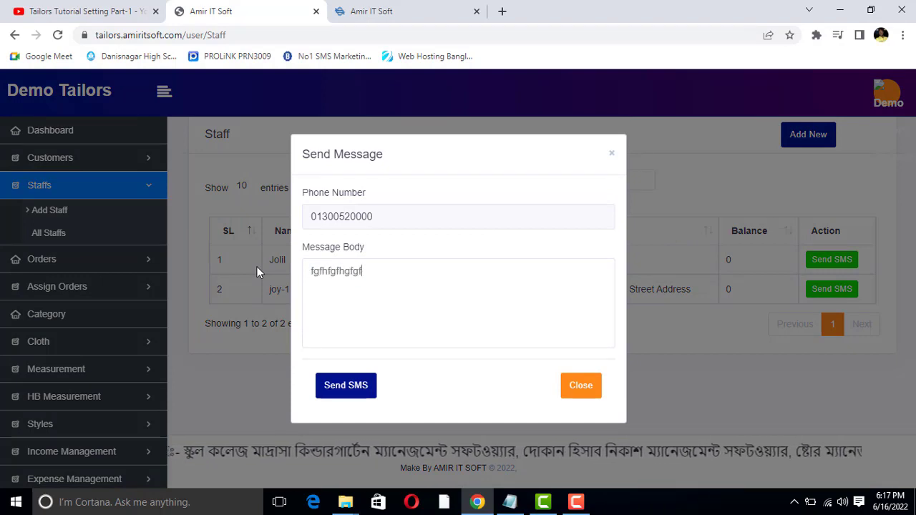
pyautogui.click(349, 387)
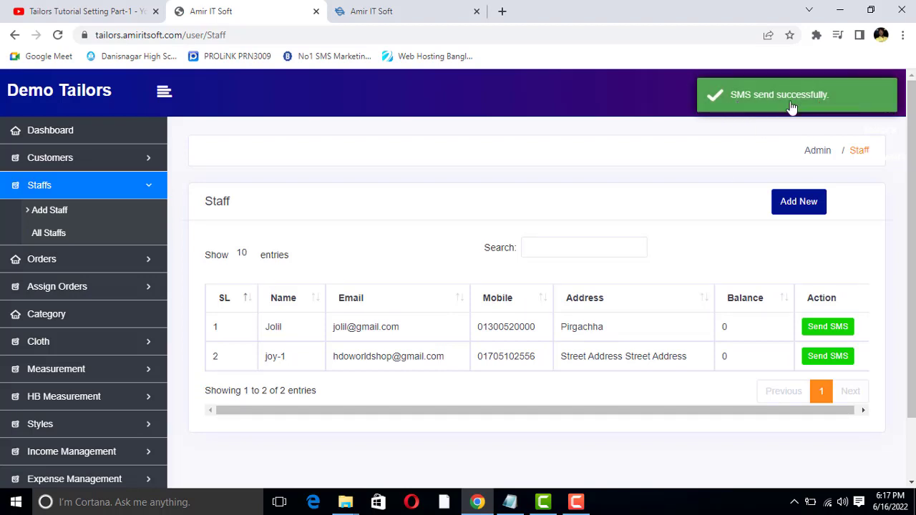
# Select the staff member's address and mobile number in the staff table
pyautogui.doubleClick(577, 328)
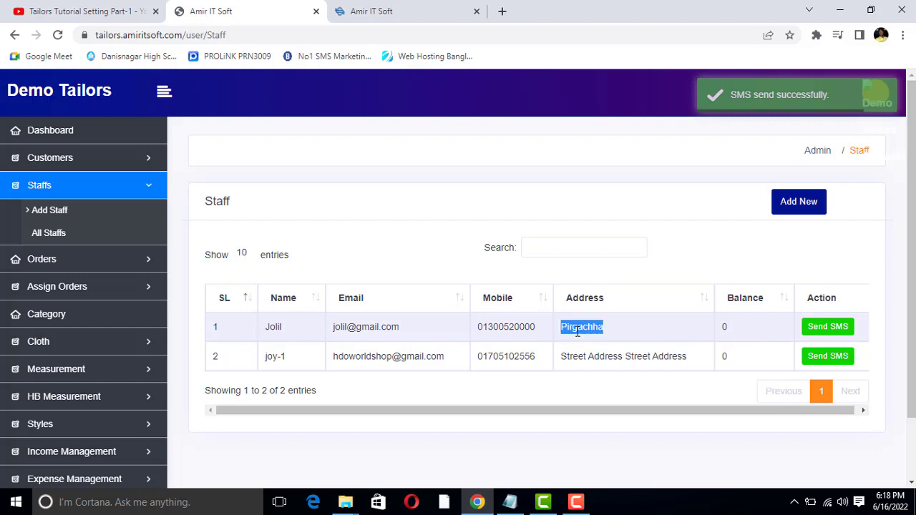
pyautogui.doubleClick(520, 327)
pyautogui.doubleClick(574, 327)
pyautogui.click(537, 330)
pyautogui.doubleClick(530, 327)
pyautogui.click(528, 327)
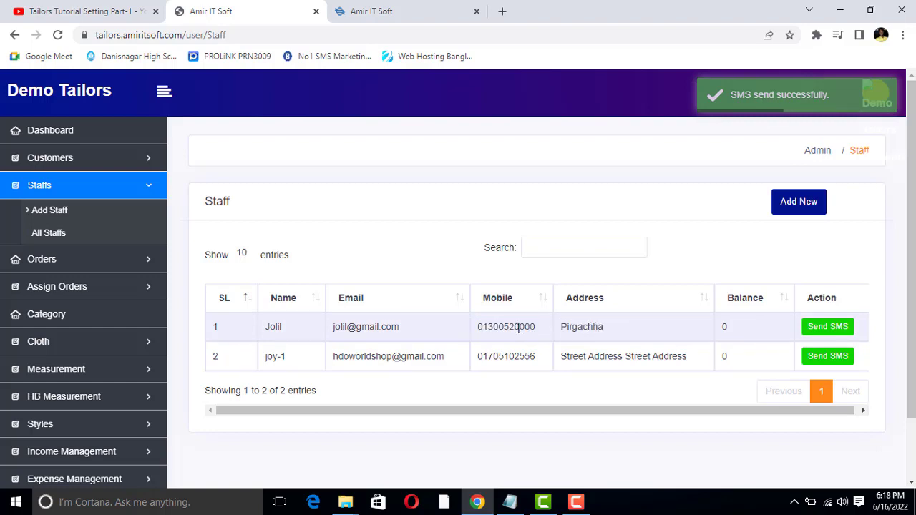
pyautogui.doubleClick(517, 327)
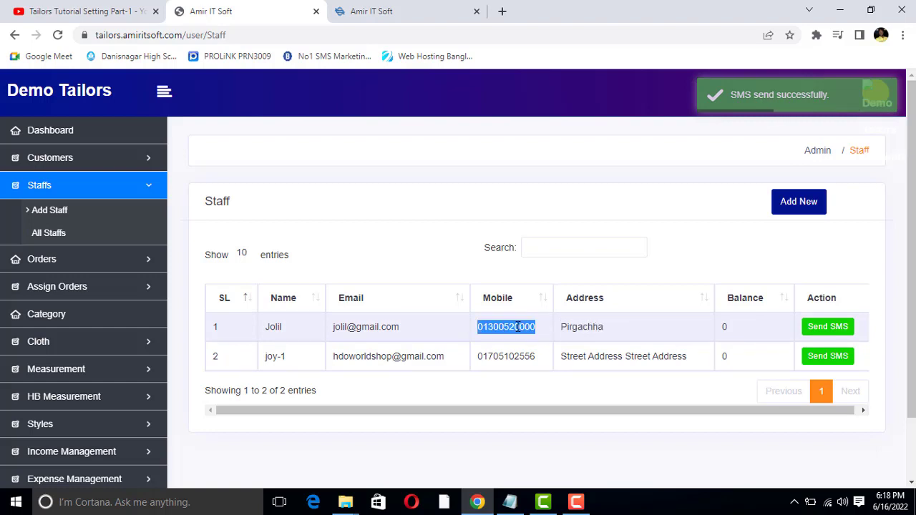
pyautogui.click(351, 326)
# Copy the staff member's e-mail and log out of the admin account
pyautogui.doubleClick(351, 327)
pyautogui.rightClick(352, 328)
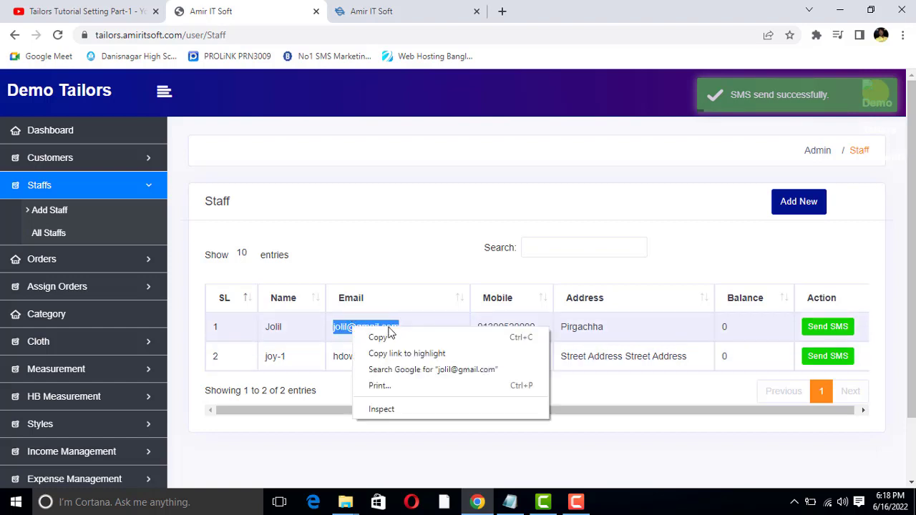
pyautogui.click(387, 336)
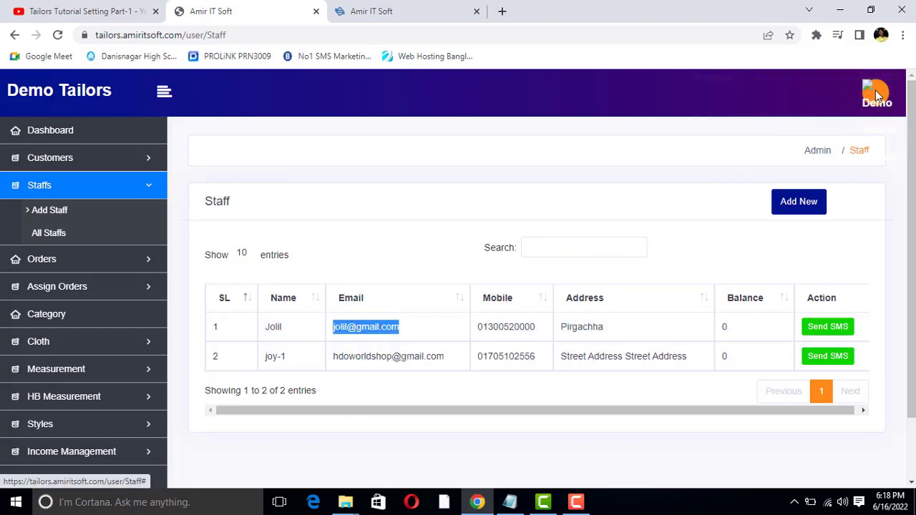
pyautogui.click(876, 90)
pyautogui.click(809, 178)
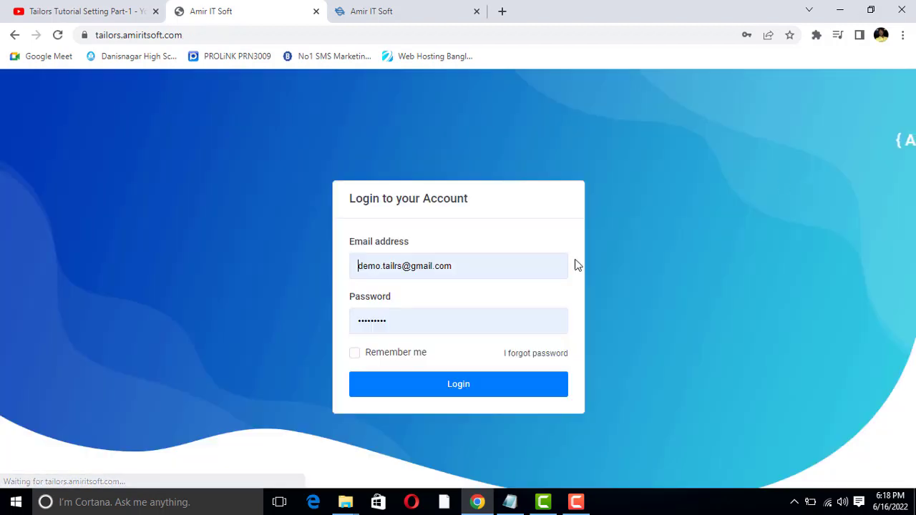
# Log in with the pasted staff e-mail and the staff account's password
pyautogui.moveTo(469, 264); pyautogui.dragTo(332, 265)
pyautogui.rightClick(401, 278)
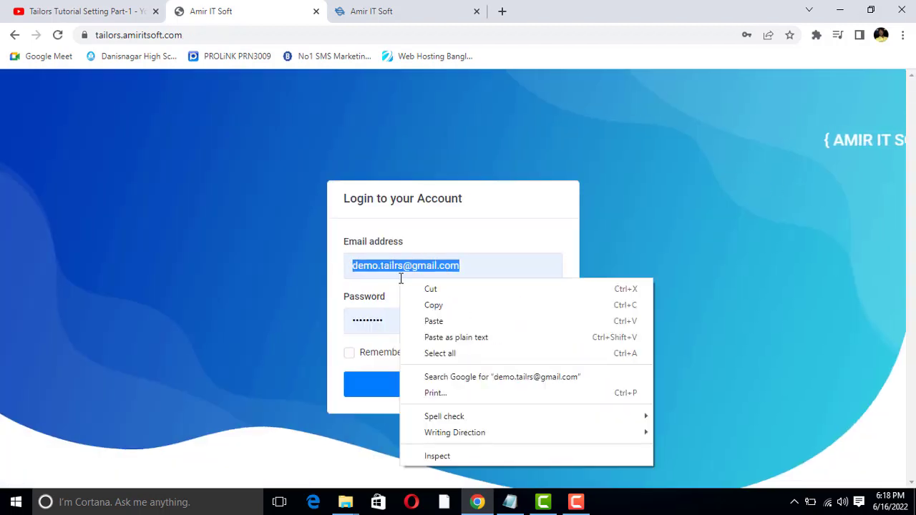
pyautogui.click(438, 320)
pyautogui.click(387, 317)
pyautogui.moveTo(409, 316); pyautogui.dragTo(160, 317)
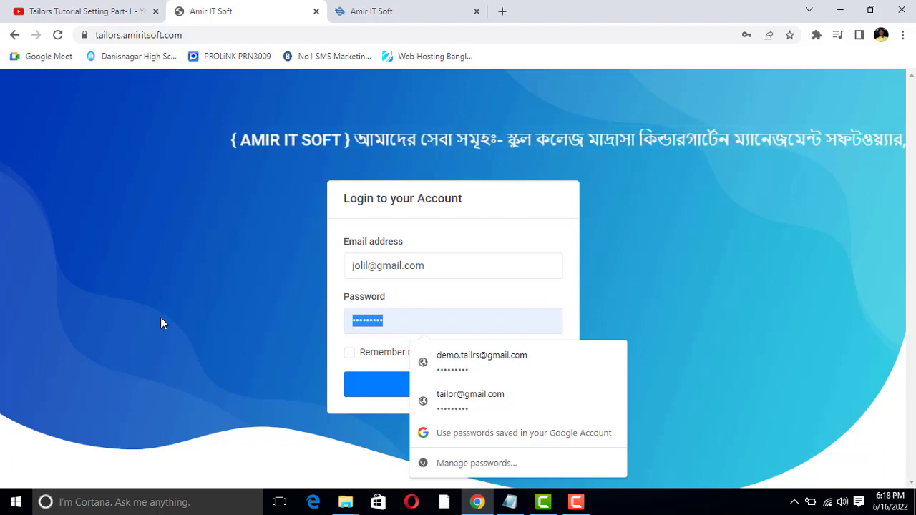
pyautogui.write('123456789')
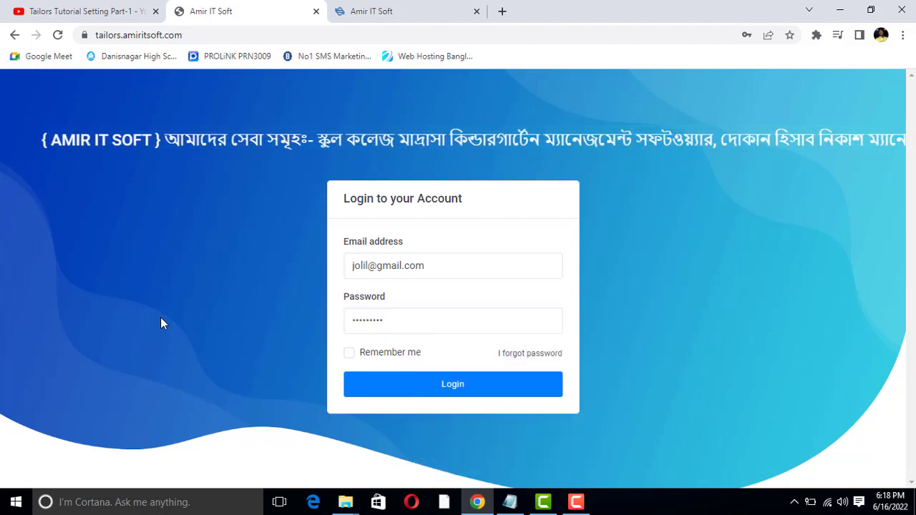
pyautogui.click(447, 386)
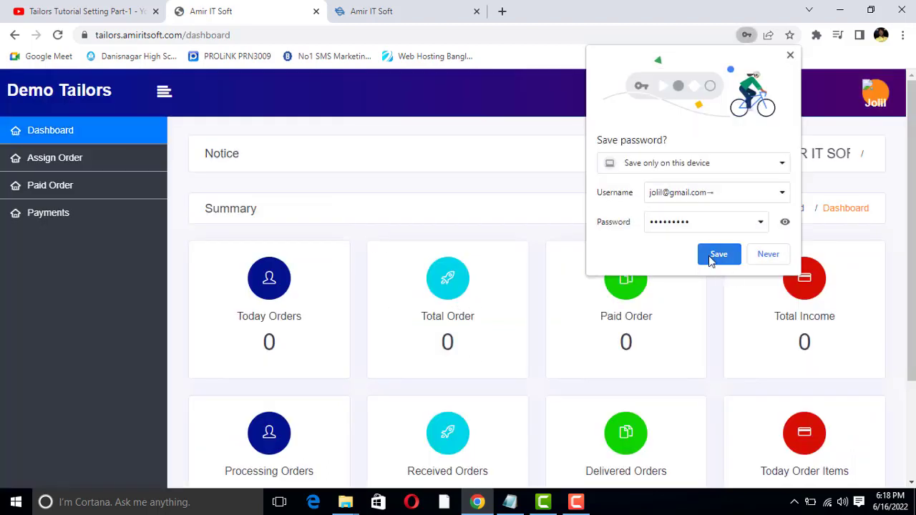
pyautogui.click(715, 255)
pyautogui.click(874, 93)
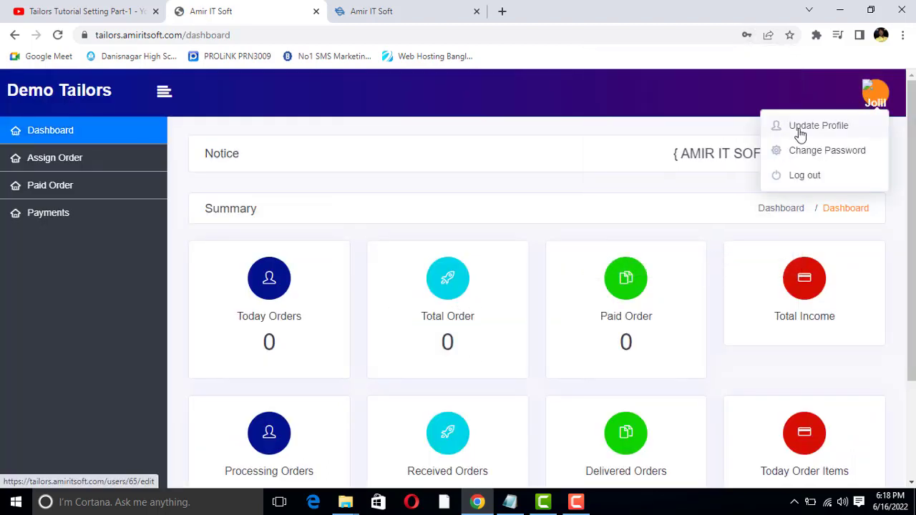
pyautogui.click(874, 93)
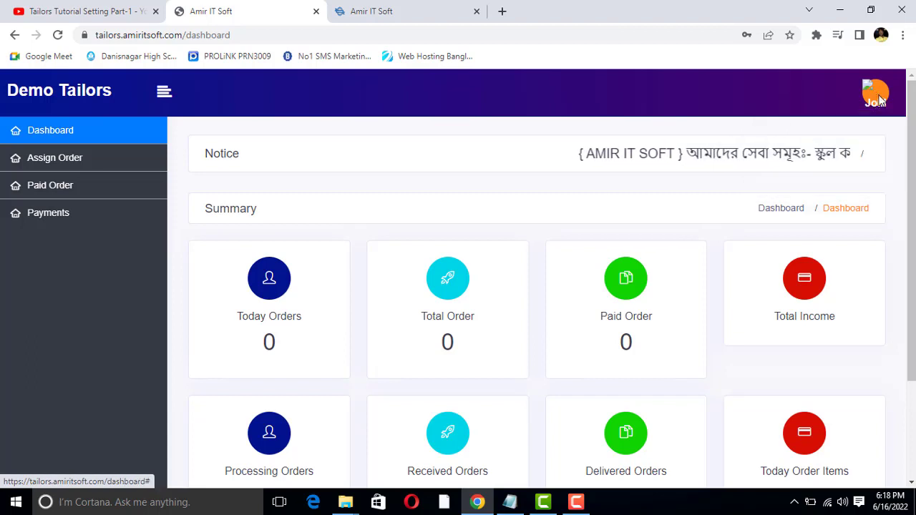
pyautogui.click(875, 94)
pyautogui.click(874, 93)
pyautogui.scroll(-3, 353, 306)
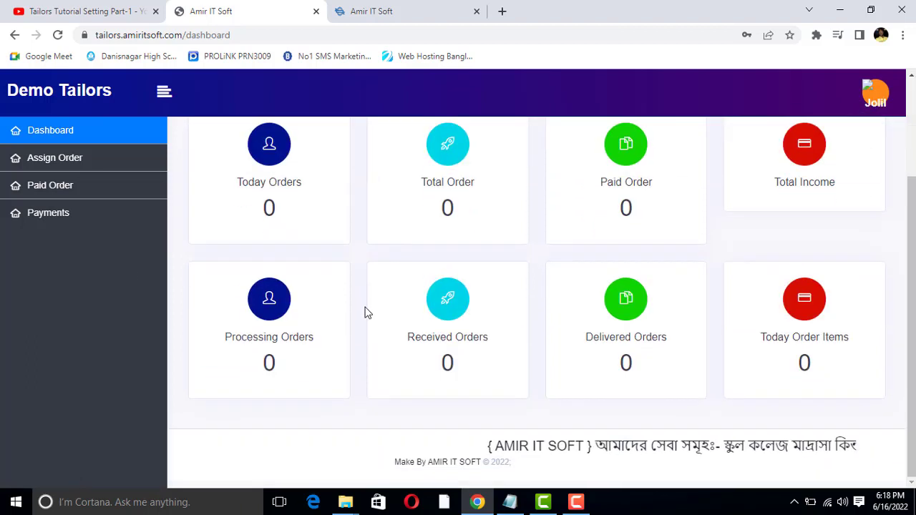
pyautogui.scroll(3, 271, 305)
pyautogui.tripleClick(264, 319)
pyautogui.click(262, 317)
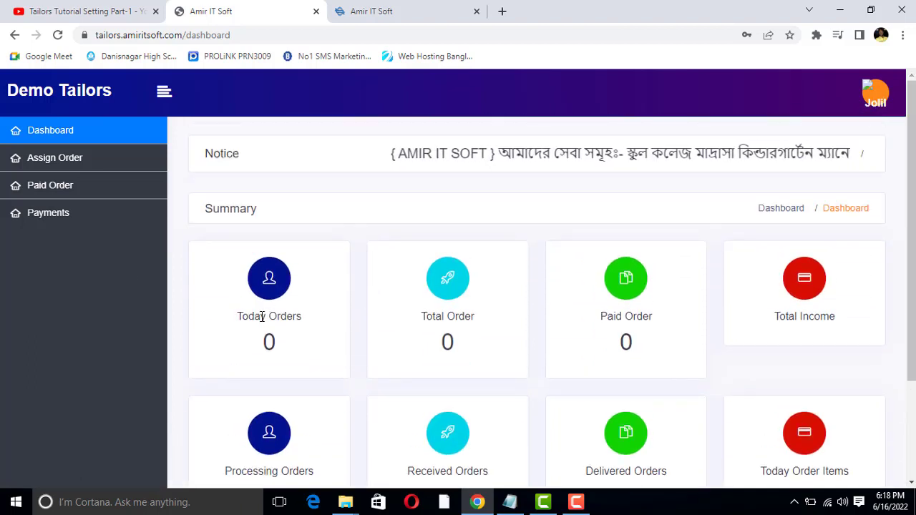
pyautogui.moveTo(264, 320); pyautogui.dragTo(281, 319)
pyautogui.tripleClick(280, 319)
pyautogui.click(281, 320)
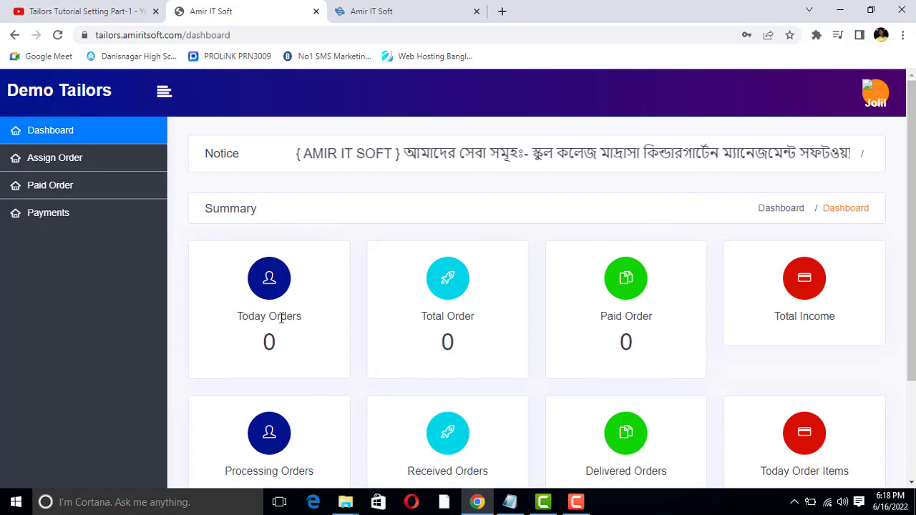
pyautogui.click(280, 319)
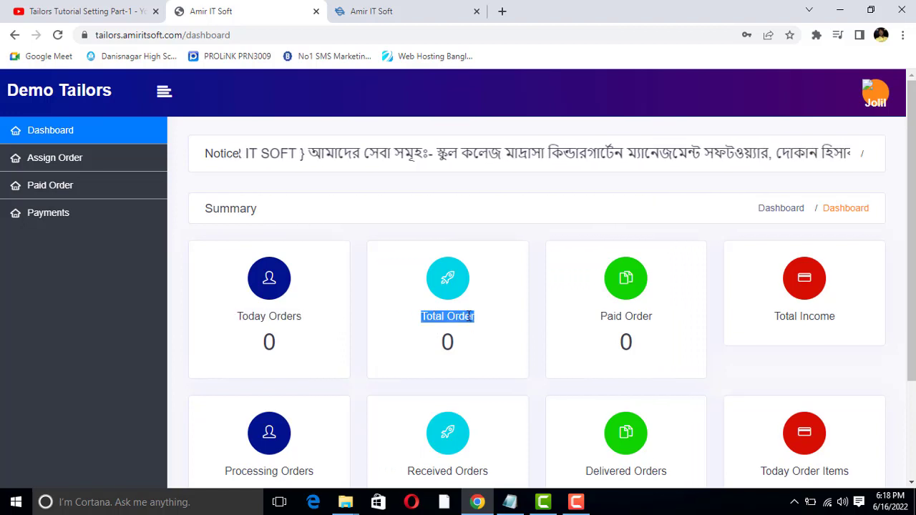
pyautogui.doubleClick(452, 317)
pyautogui.doubleClick(432, 315)
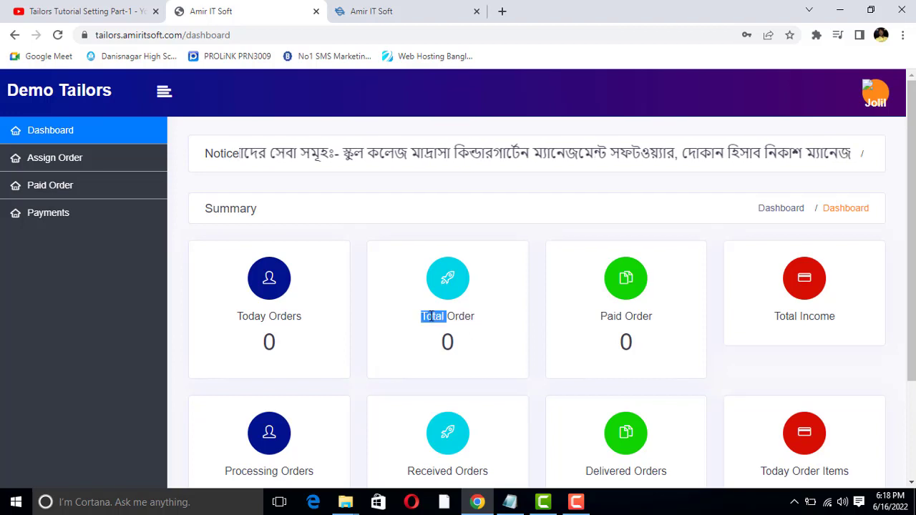
pyautogui.tripleClick(264, 316)
pyautogui.doubleClick(272, 316)
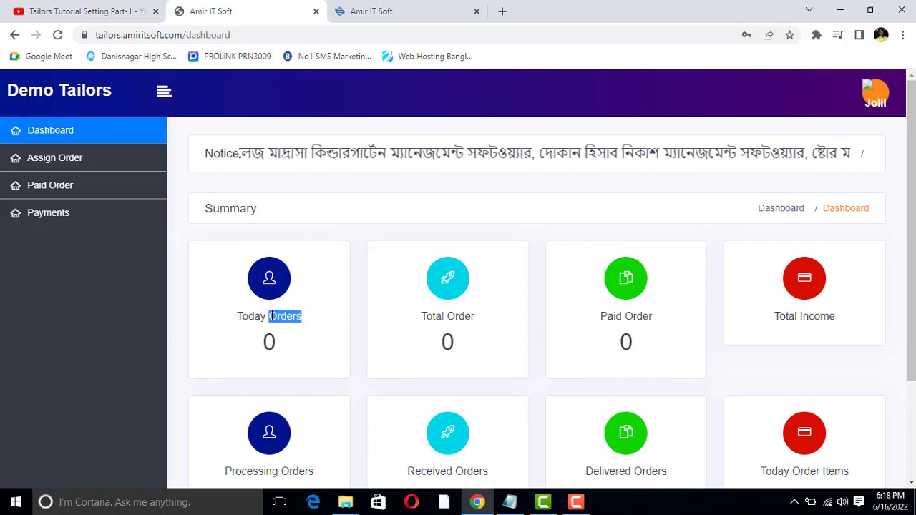
pyautogui.click(452, 320)
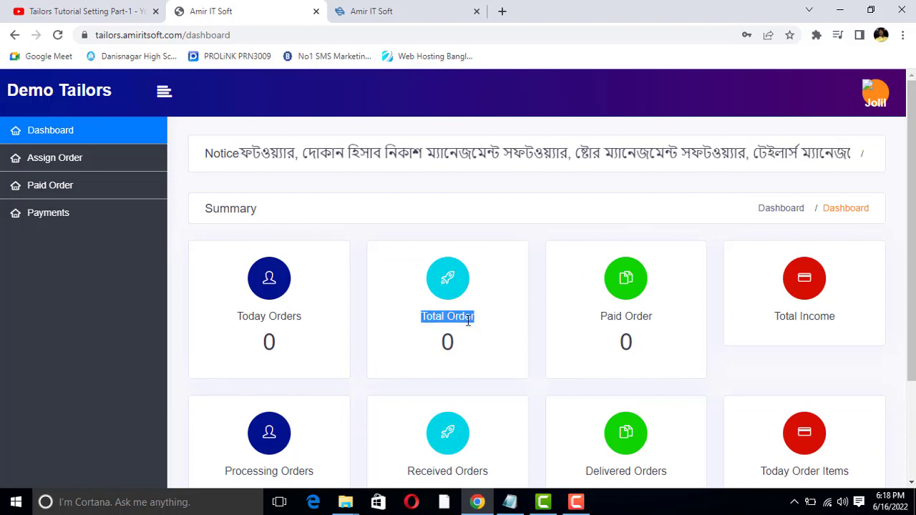
pyautogui.click(469, 321)
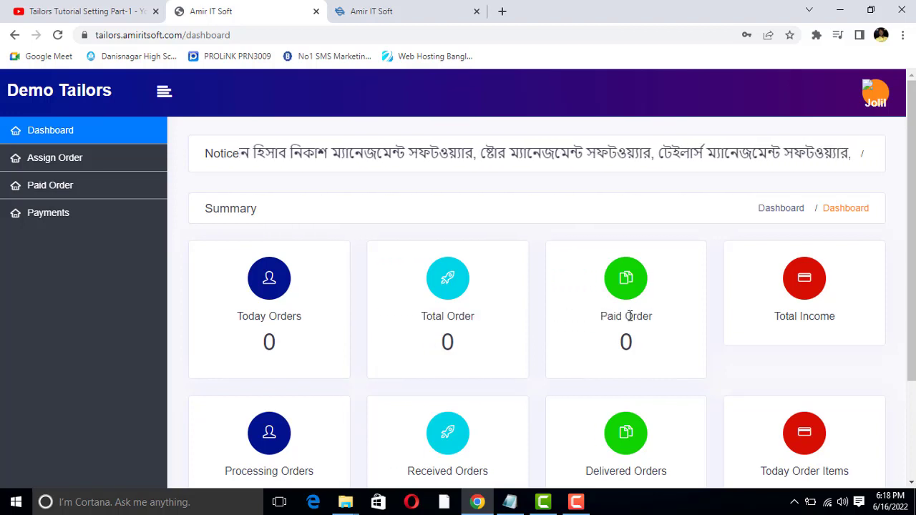
pyautogui.click(630, 321)
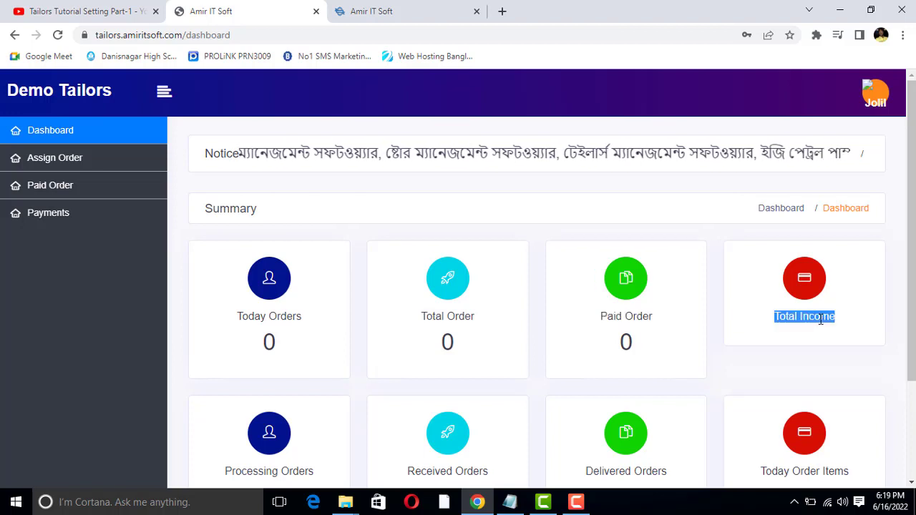
pyautogui.scroll(-3, 416, 378)
pyautogui.tripleClick(270, 337)
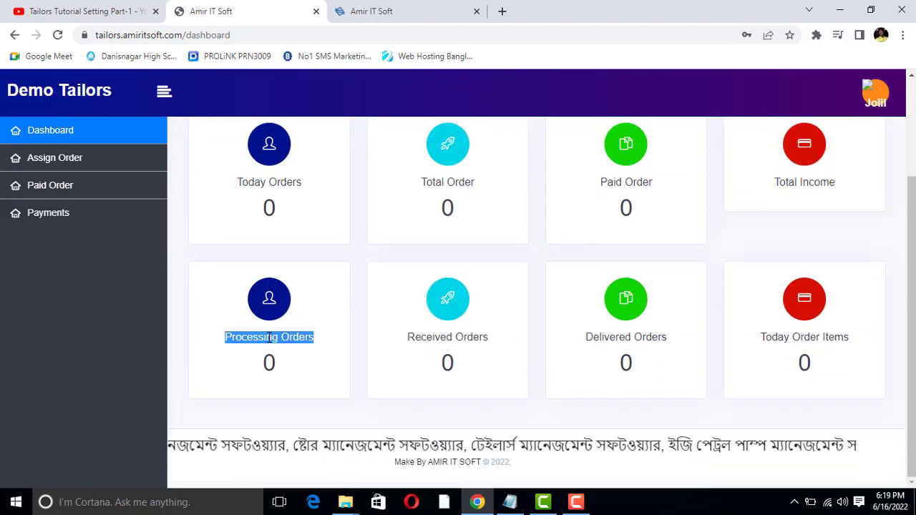
pyautogui.click(384, 348)
pyautogui.tripleClick(439, 337)
pyautogui.tripleClick(616, 337)
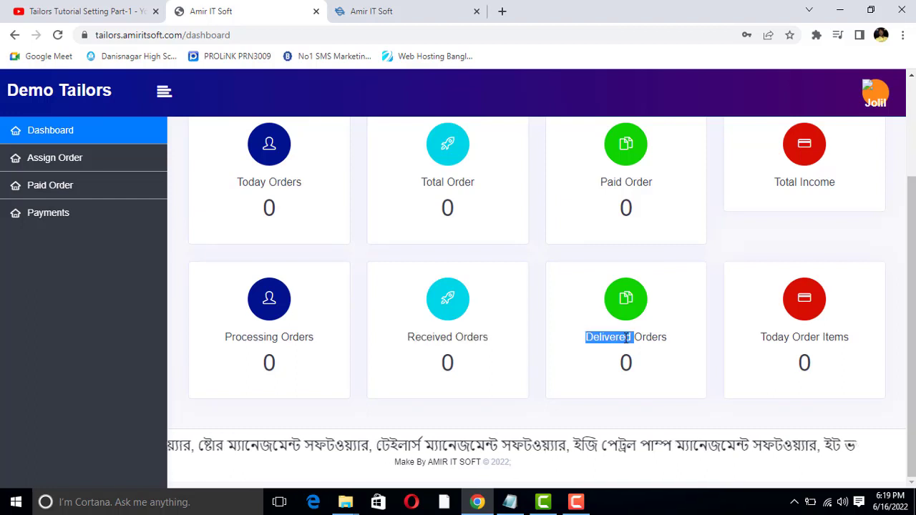
pyautogui.click(783, 333)
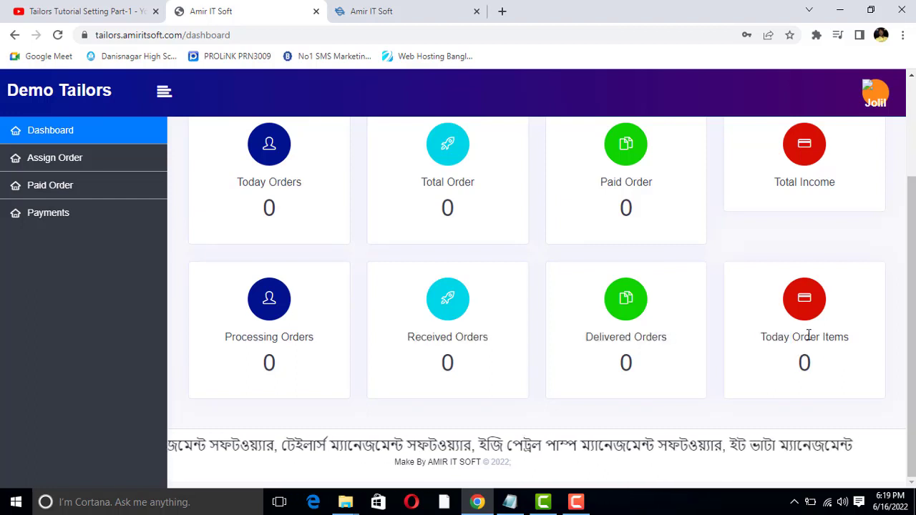
pyautogui.tripleClick(809, 338)
pyautogui.click(810, 337)
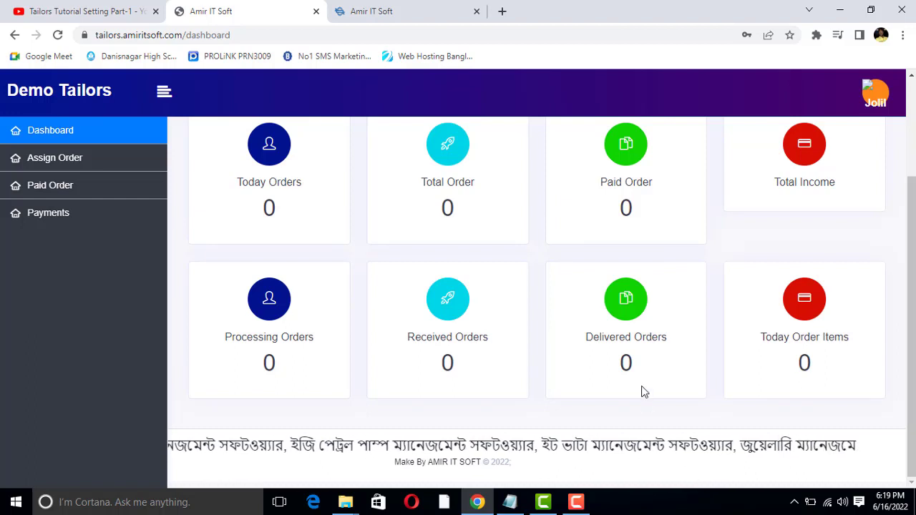
pyautogui.scroll(2, 645, 386)
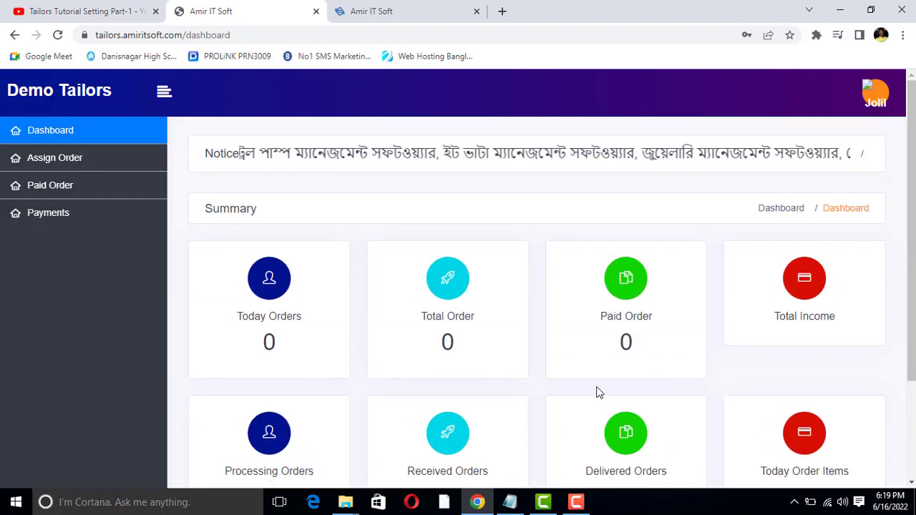
pyautogui.click(55, 160)
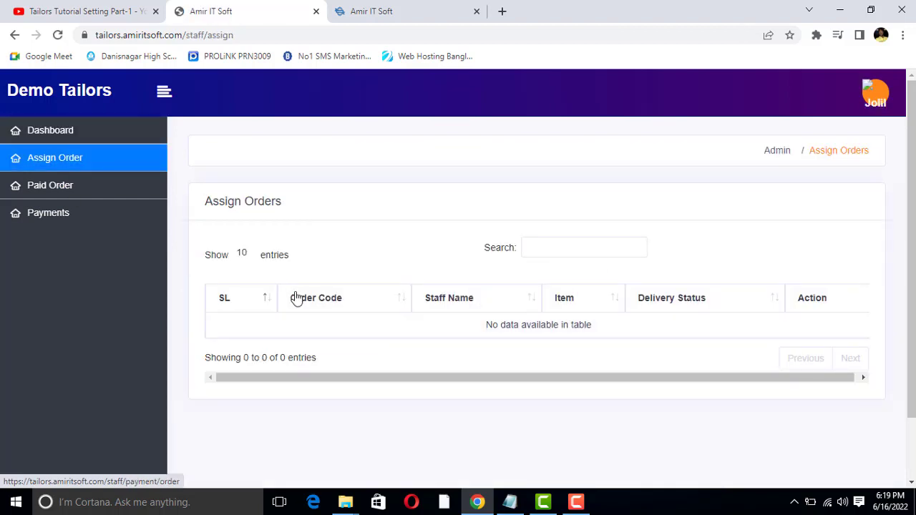
# Highlight the 'No data available in table' message on the empty Assign Order list
pyautogui.tripleClick(579, 327)
pyautogui.click(569, 327)
pyautogui.tripleClick(538, 322)
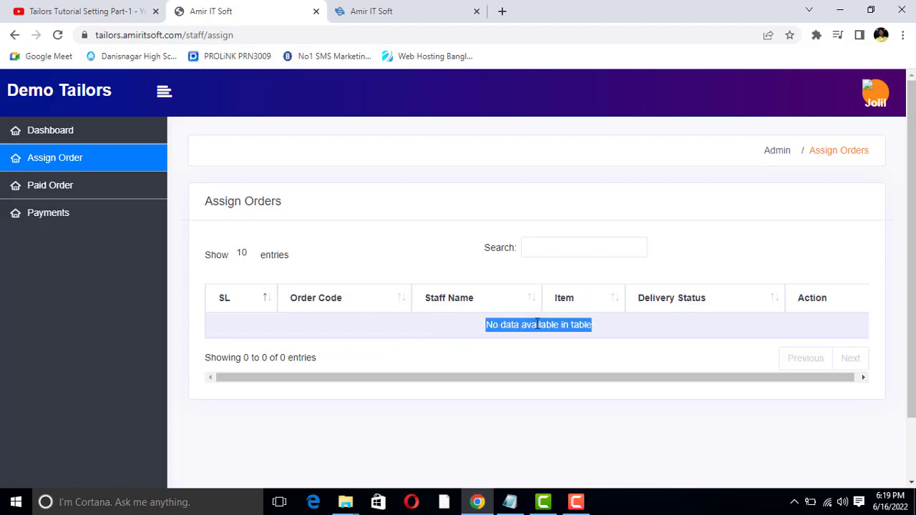
pyautogui.click(561, 326)
pyautogui.tripleClick(521, 330)
pyautogui.click(441, 328)
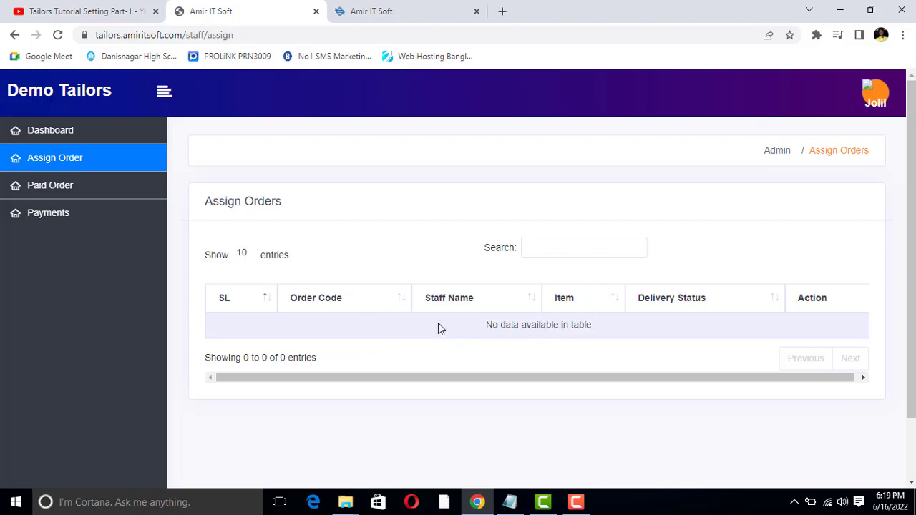
pyautogui.tripleClick(493, 324)
pyautogui.doubleClick(510, 324)
pyautogui.tripleClick(510, 325)
pyautogui.click(515, 326)
# View the empty Paid Order list, then the empty Payments list and its message
pyautogui.click(59, 185)
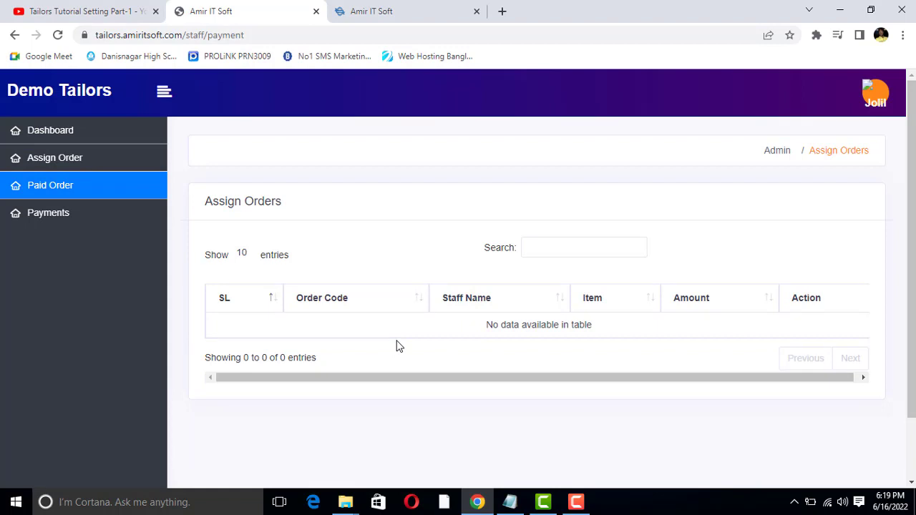
pyautogui.click(36, 221)
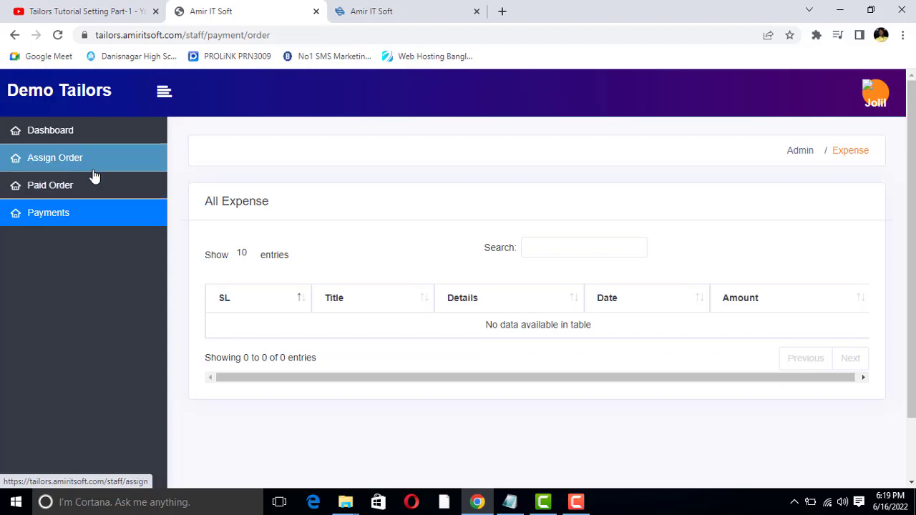
pyautogui.moveTo(448, 376); pyautogui.dragTo(300, 315)
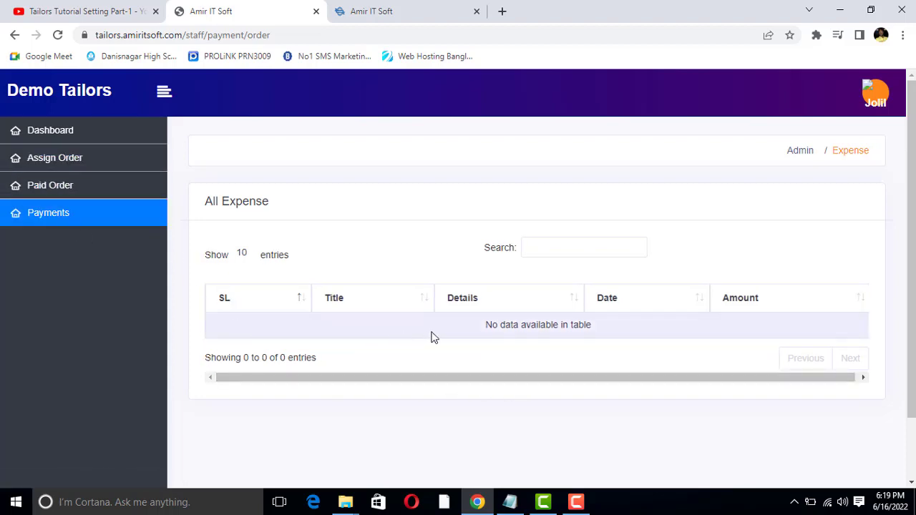
pyautogui.doubleClick(536, 325)
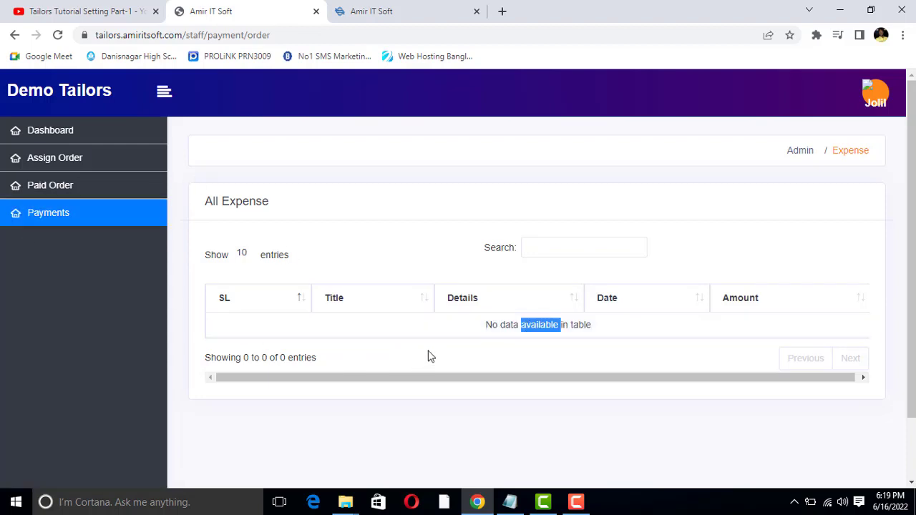
pyautogui.click(536, 325)
pyautogui.tripleClick(537, 325)
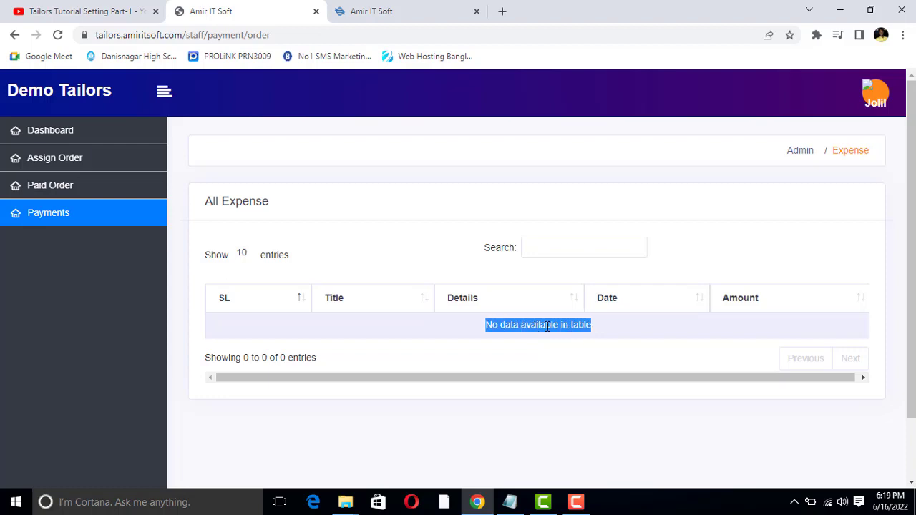
pyautogui.doubleClick(547, 326)
pyautogui.click(547, 325)
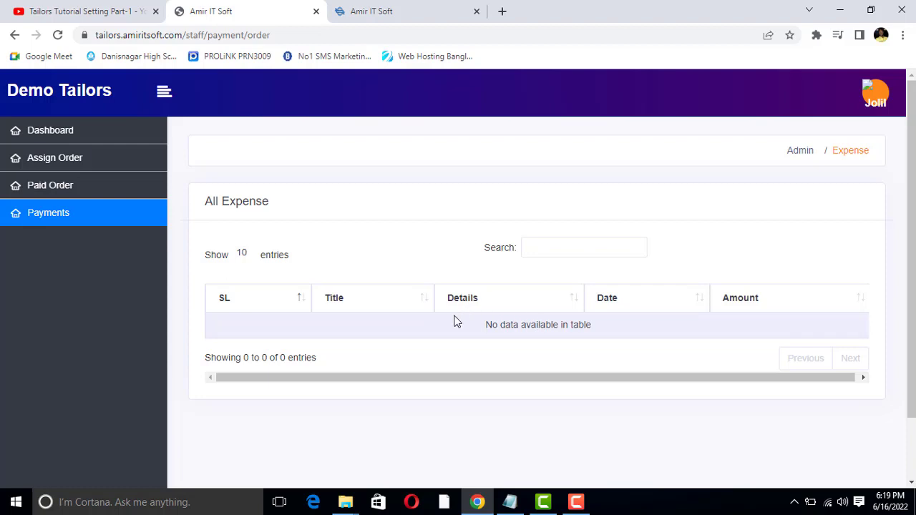
# Return to the staff dashboard and log out of the staff account
pyautogui.click(49, 130)
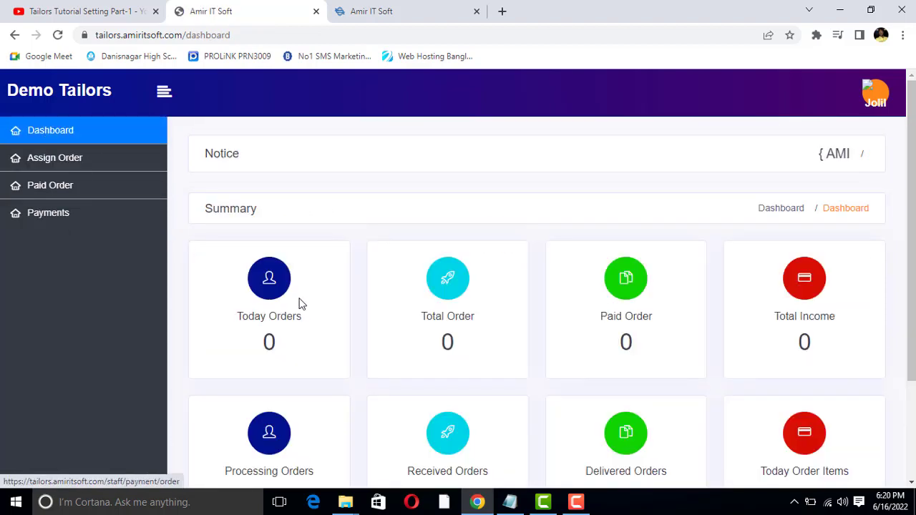
pyautogui.scroll(-3, 301, 308)
pyautogui.scroll(3, 528, 325)
pyautogui.scroll(-1, 528, 325)
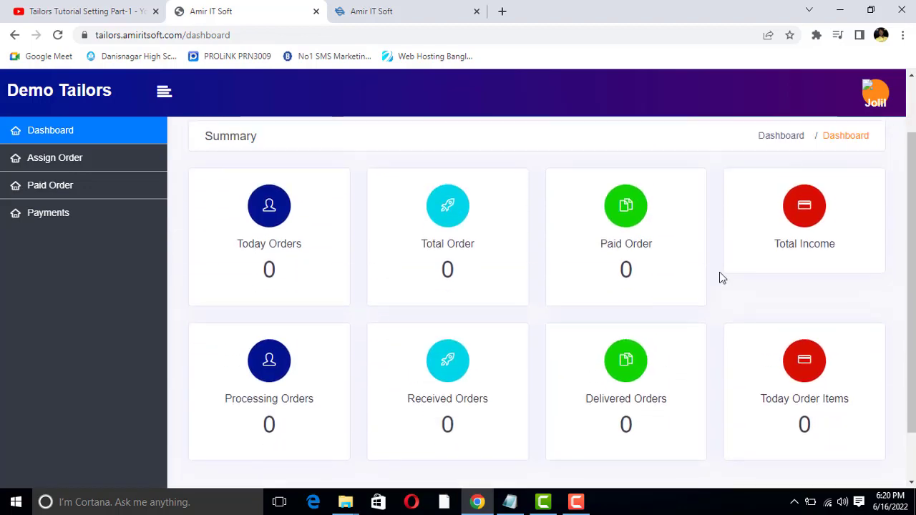
pyautogui.scroll(1, 720, 276)
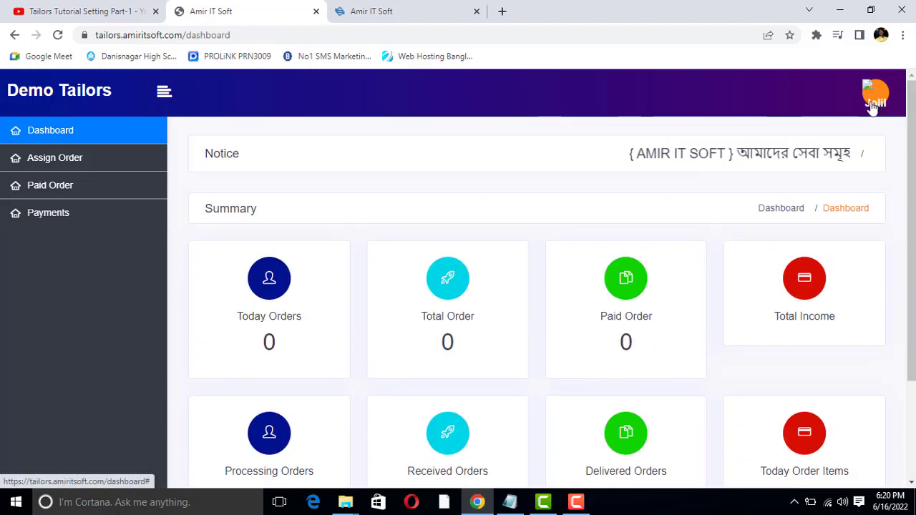
pyautogui.click(875, 101)
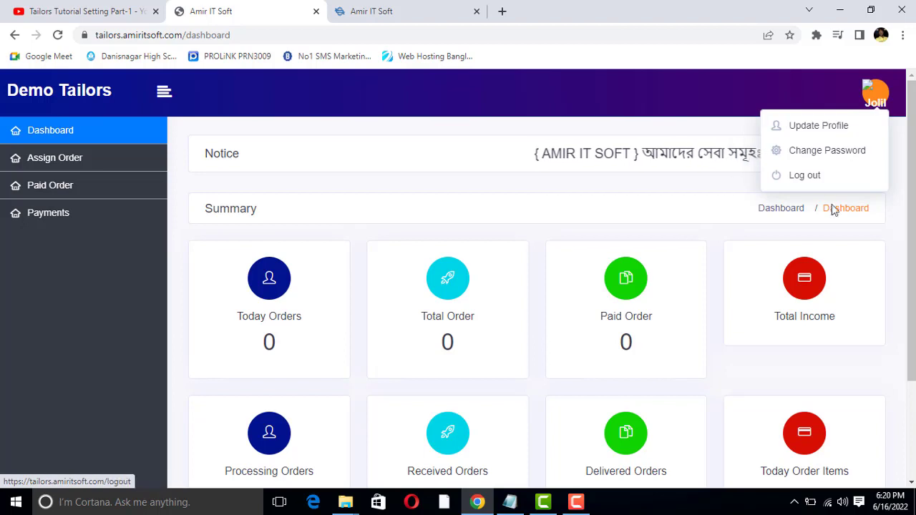
pyautogui.click(807, 177)
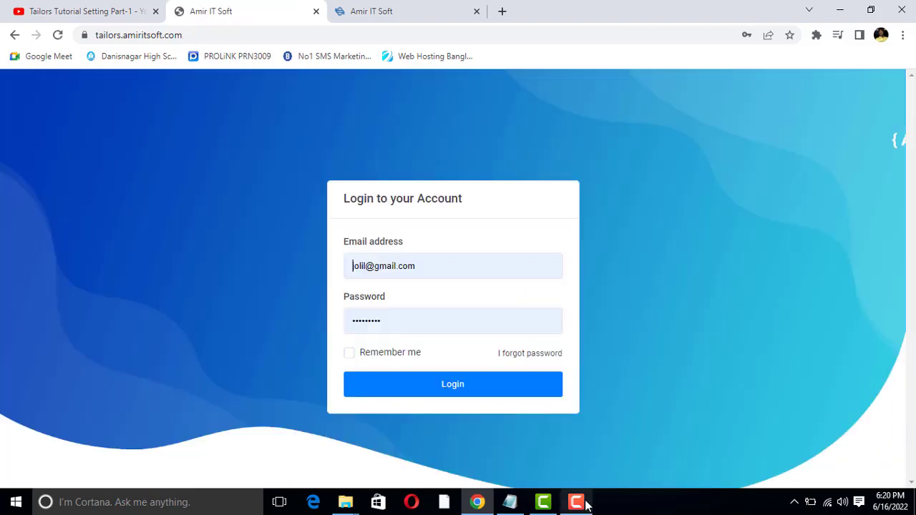
pyautogui.click(580, 505)
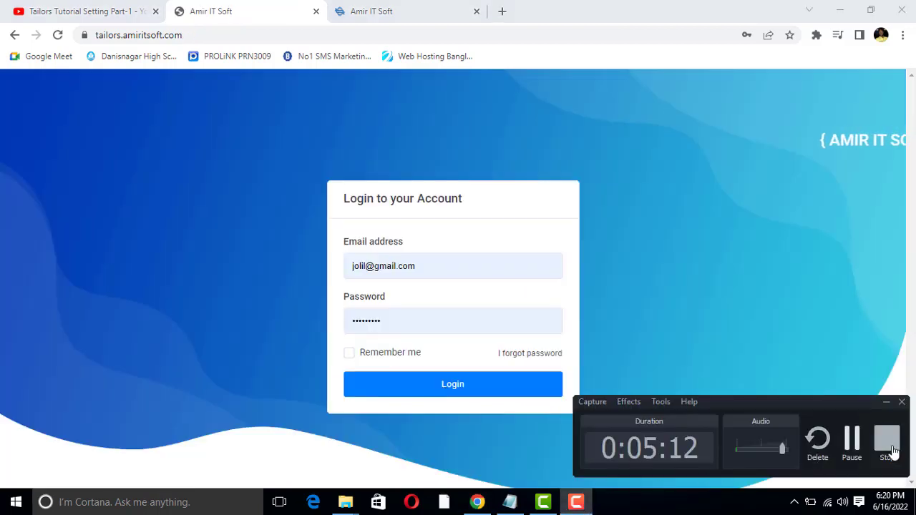